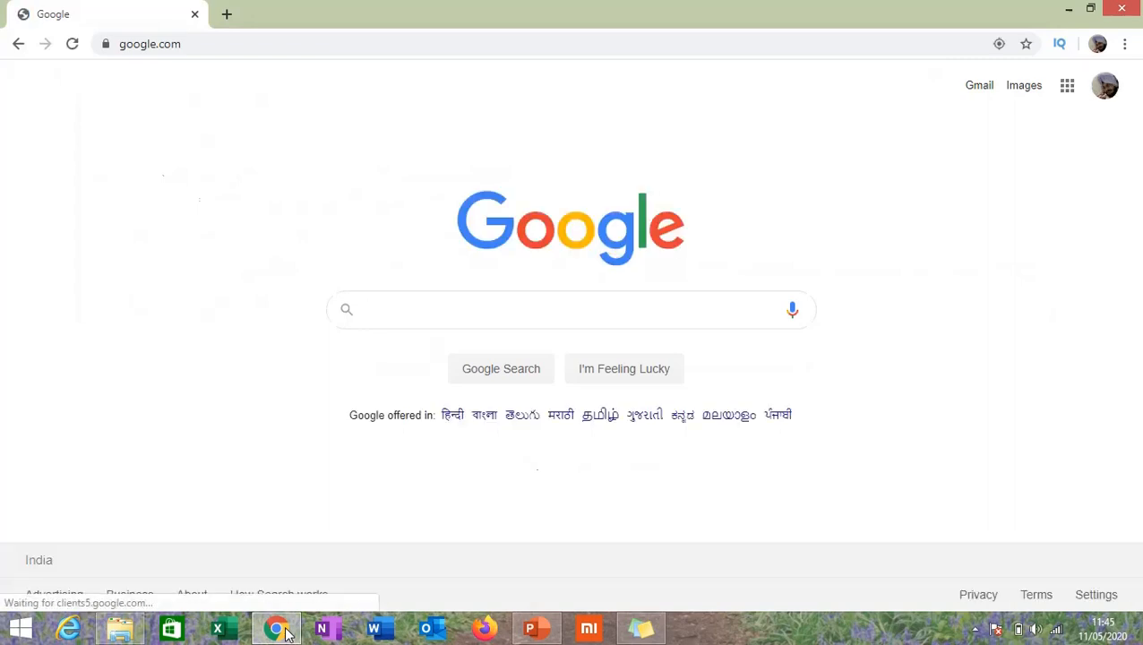
# Search Google for 'tally erp 9' and follow the Tally ad to its download page
pyautogui.write('tally')
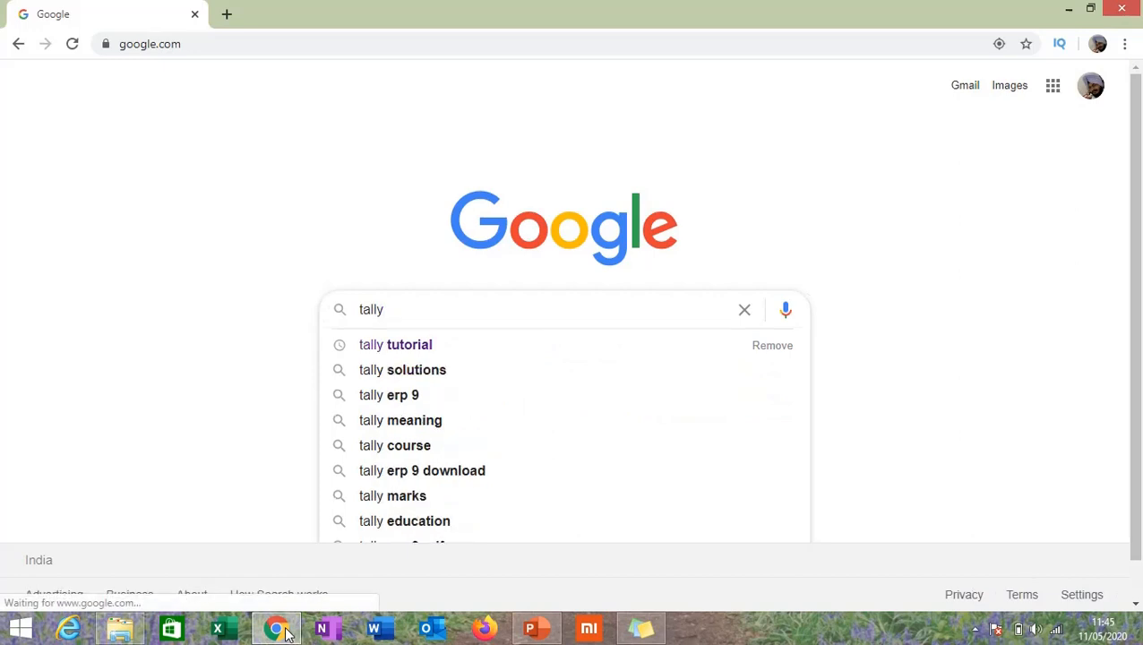
pyautogui.press('Down')
pyautogui.press('Down')
pyautogui.press('Down')
pyautogui.press('Return')
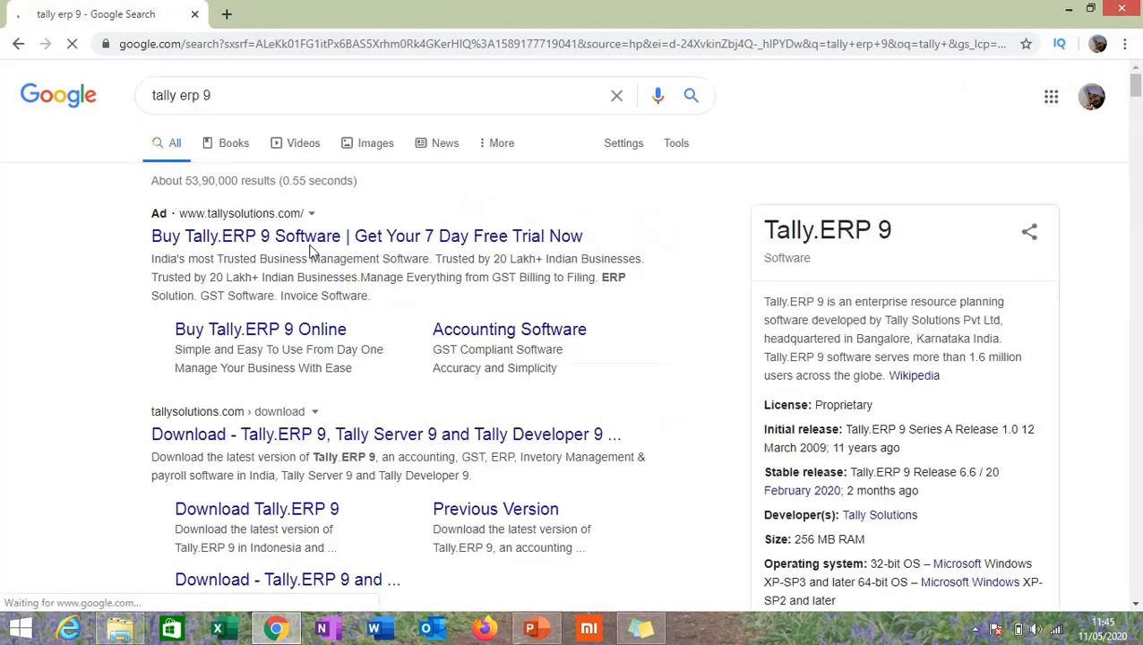
pyautogui.click(309, 237)
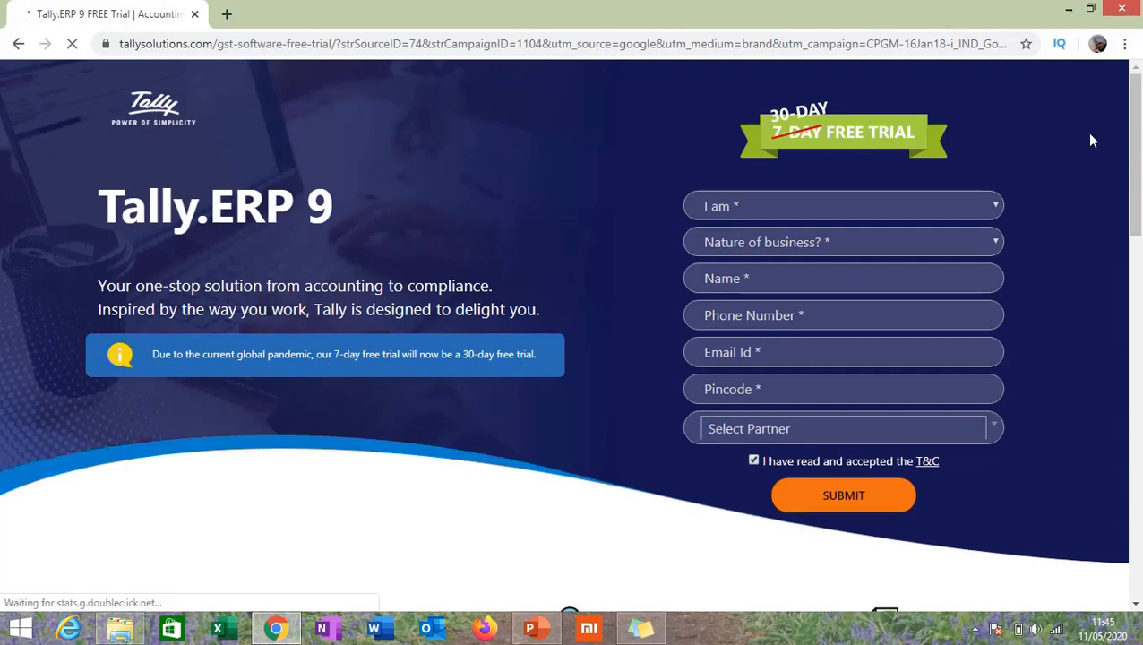
pyautogui.moveTo(1135, 110); pyautogui.dragTo(1138, 236)
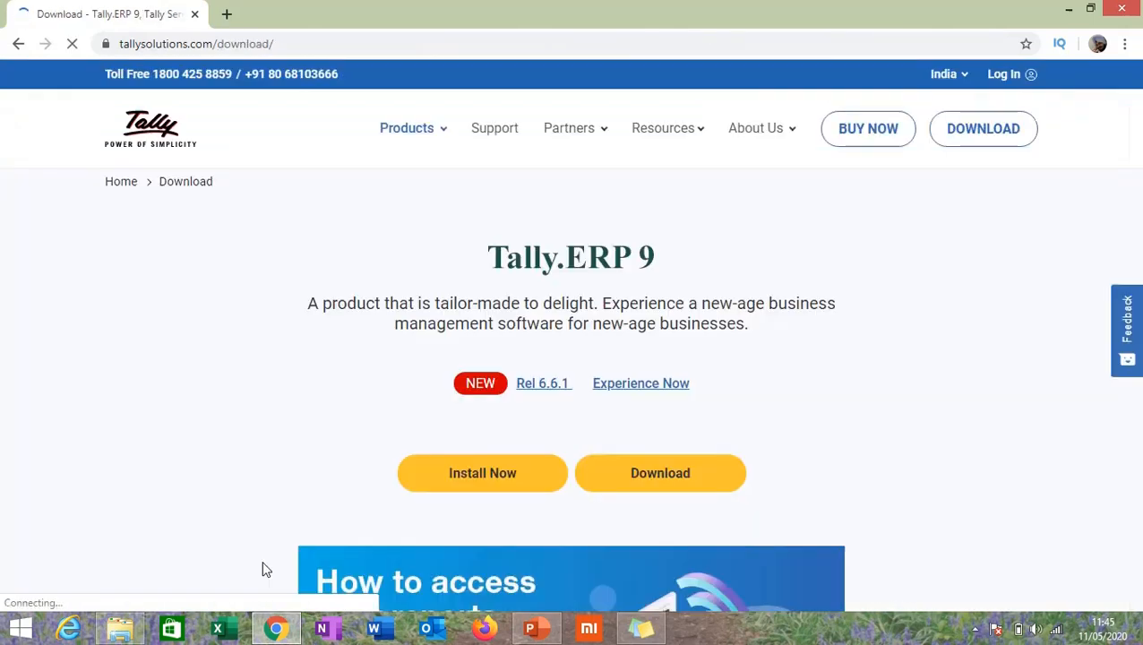
# Download the Tally.ERP 9 setup file and run setup (2).exe from the download bar
pyautogui.click(662, 475)
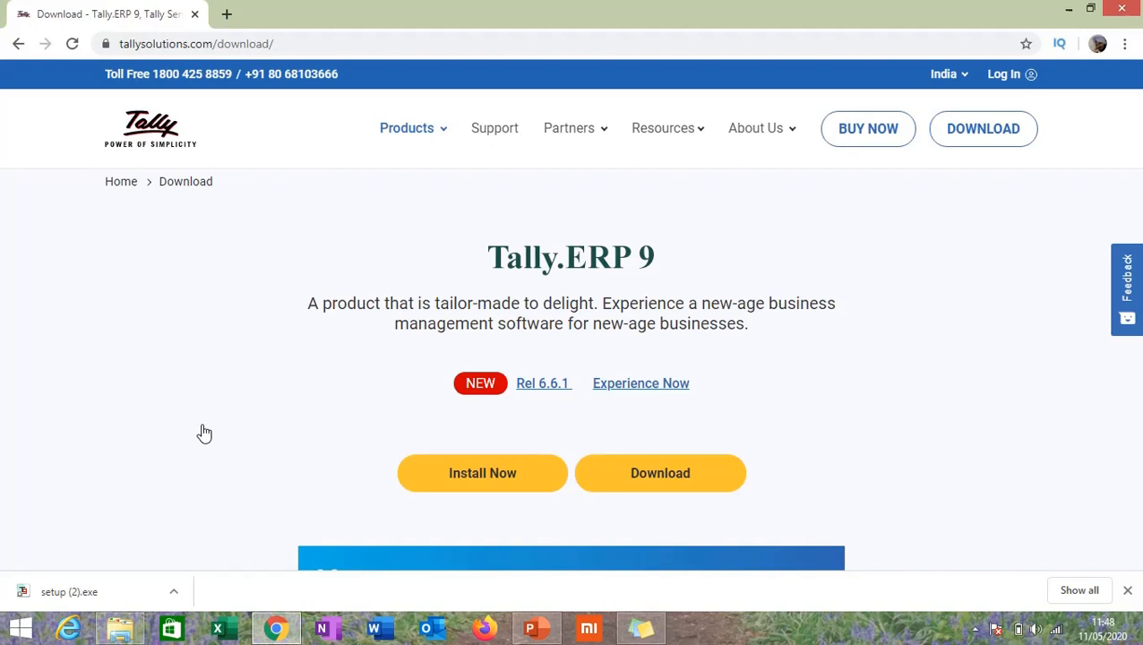
pyautogui.click(174, 592)
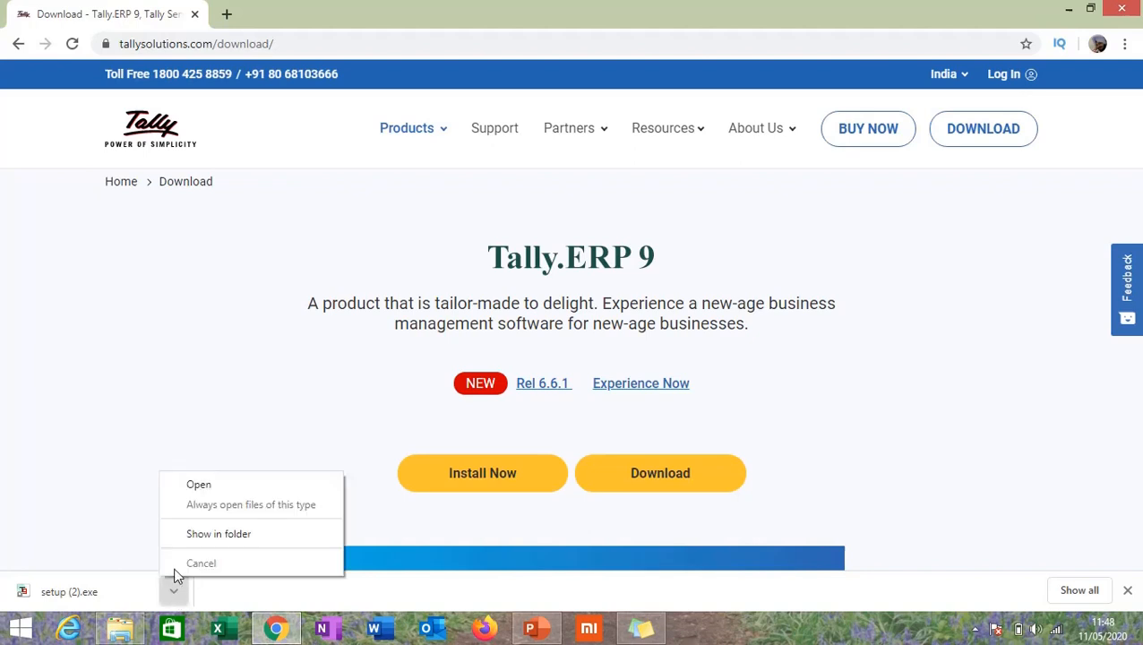
pyautogui.click(198, 487)
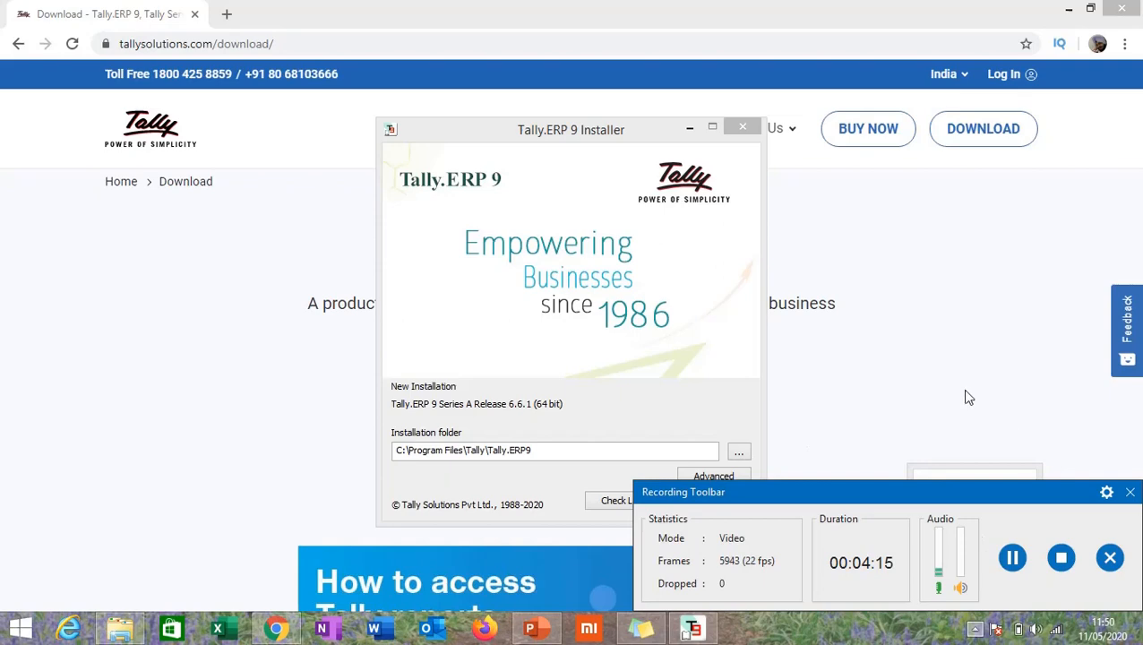
# Bring the Tally installer window to the front and move it up and left
pyautogui.click(939, 375)
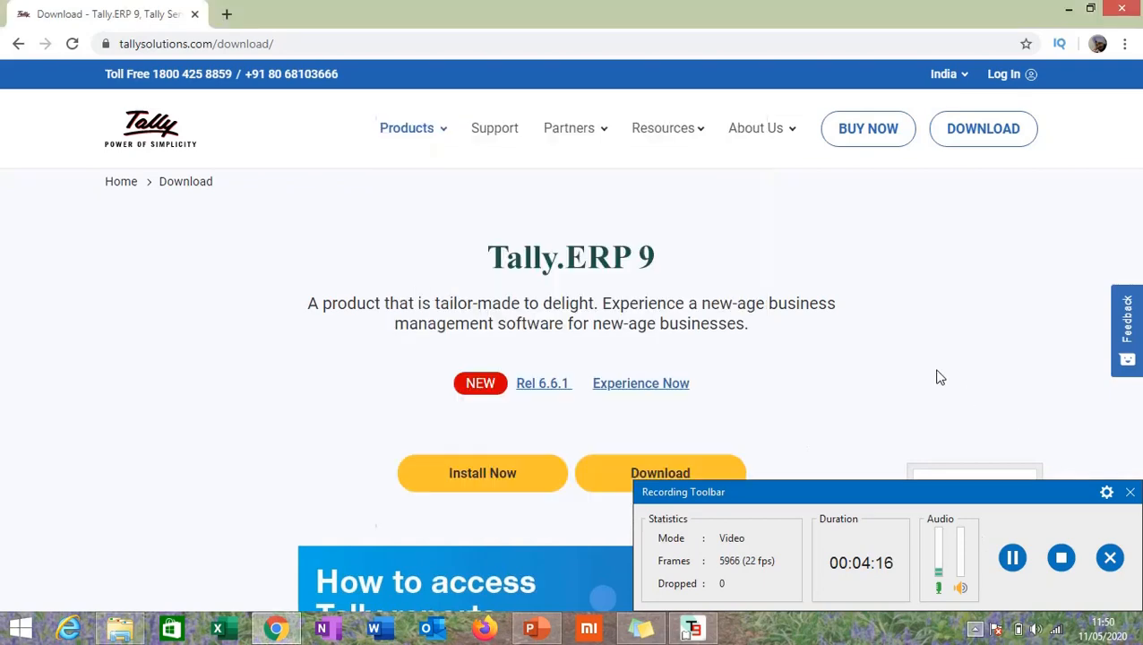
pyautogui.click(692, 629)
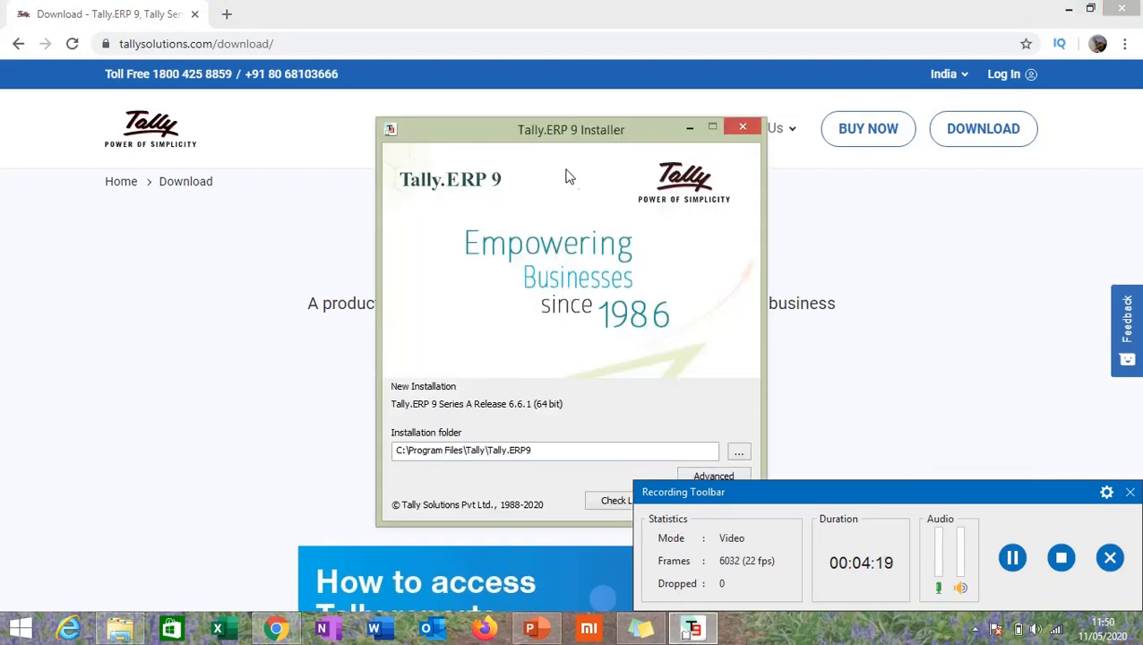
pyautogui.moveTo(556, 138); pyautogui.dragTo(433, 89)
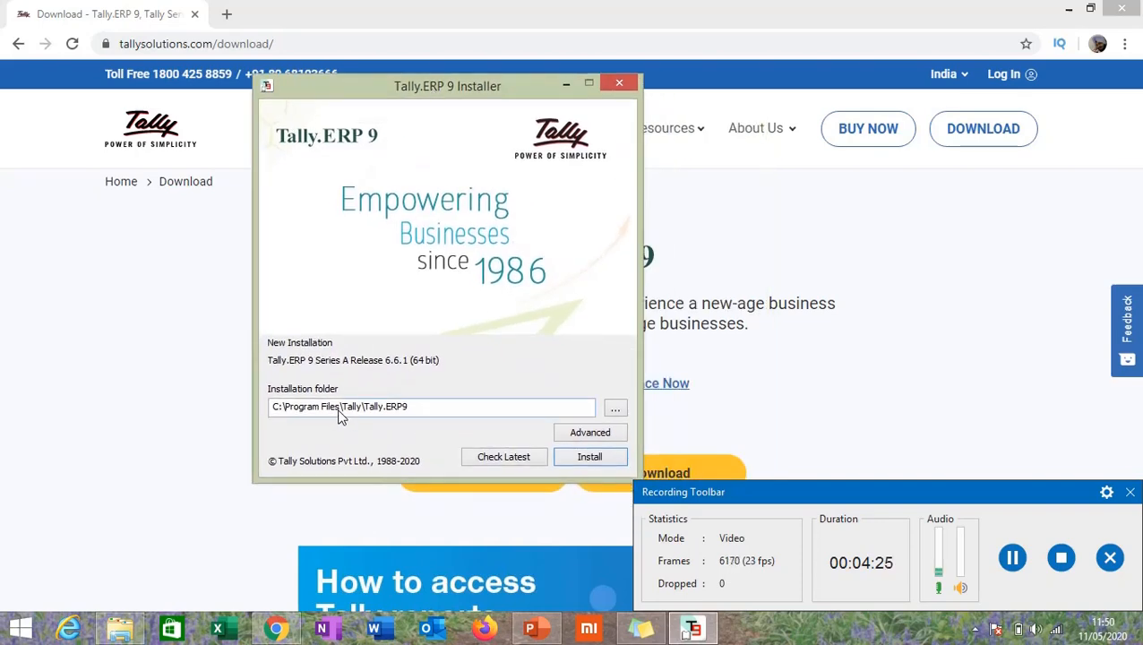
# Change the installation folder to E:\Tally\Tally.ERP9 and run the installation
pyautogui.click(276, 408)
pyautogui.press('BackSpace')
pyautogui.write('E')
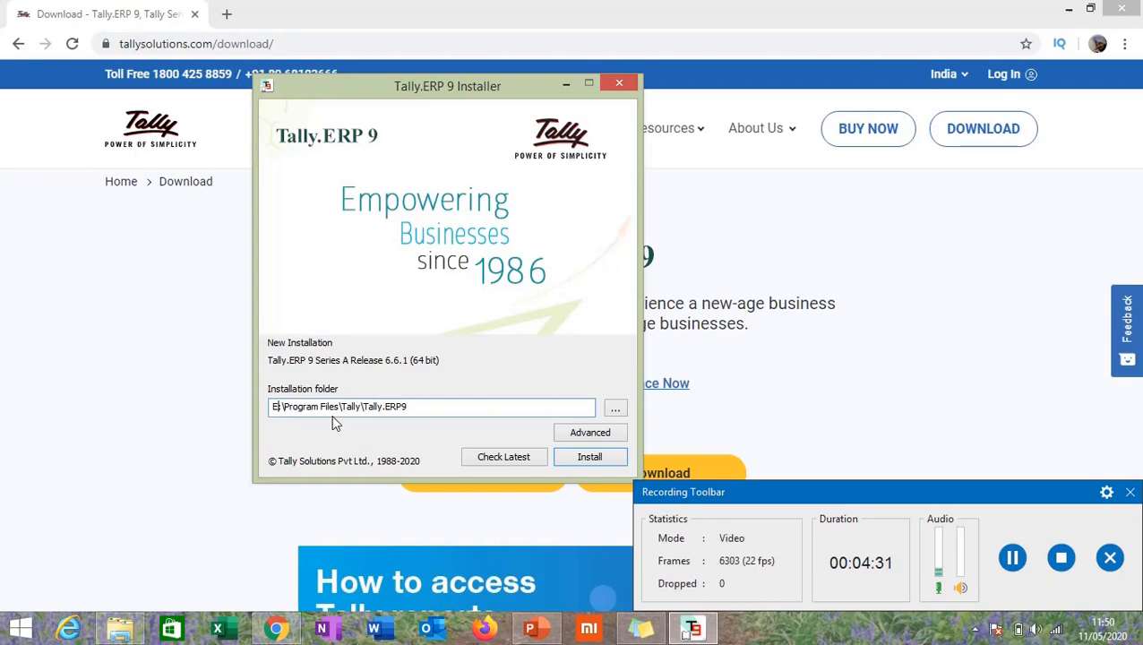
pyautogui.moveTo(340, 409); pyautogui.dragTo(283, 409)
pyautogui.press('BackSpace')
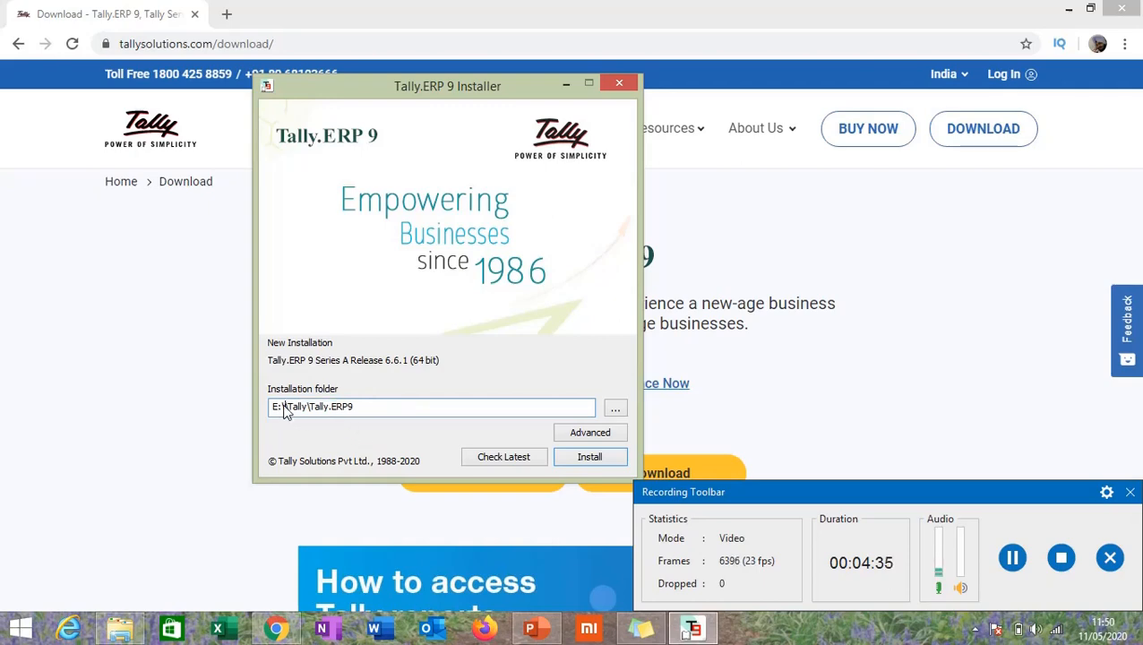
pyautogui.press('BackSpace')
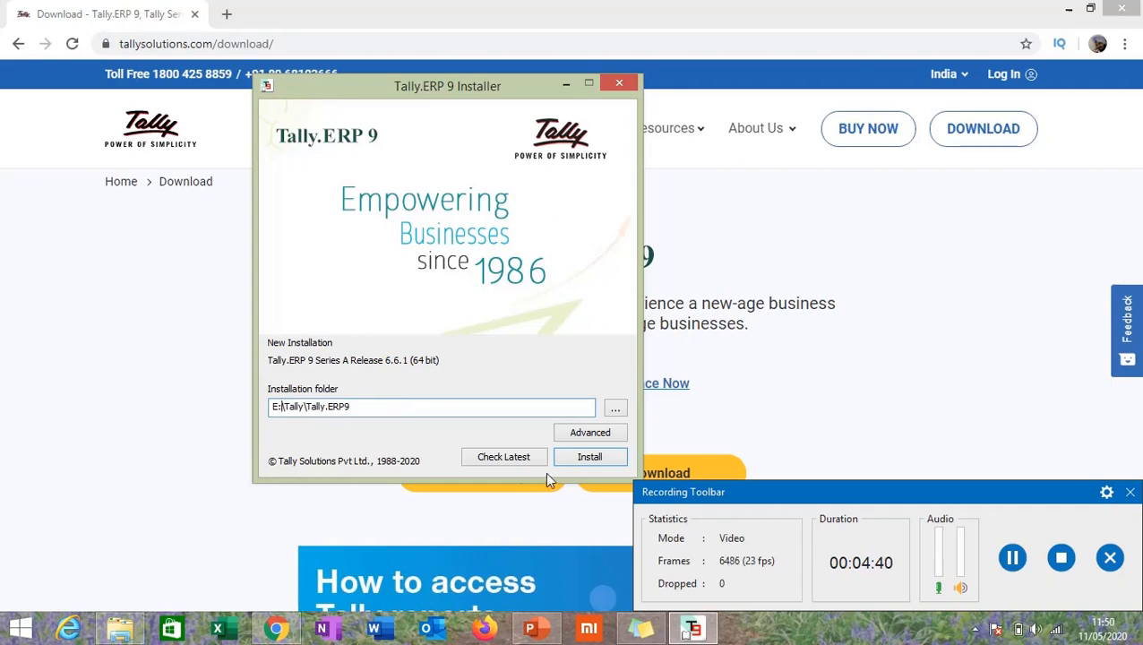
pyautogui.click(575, 458)
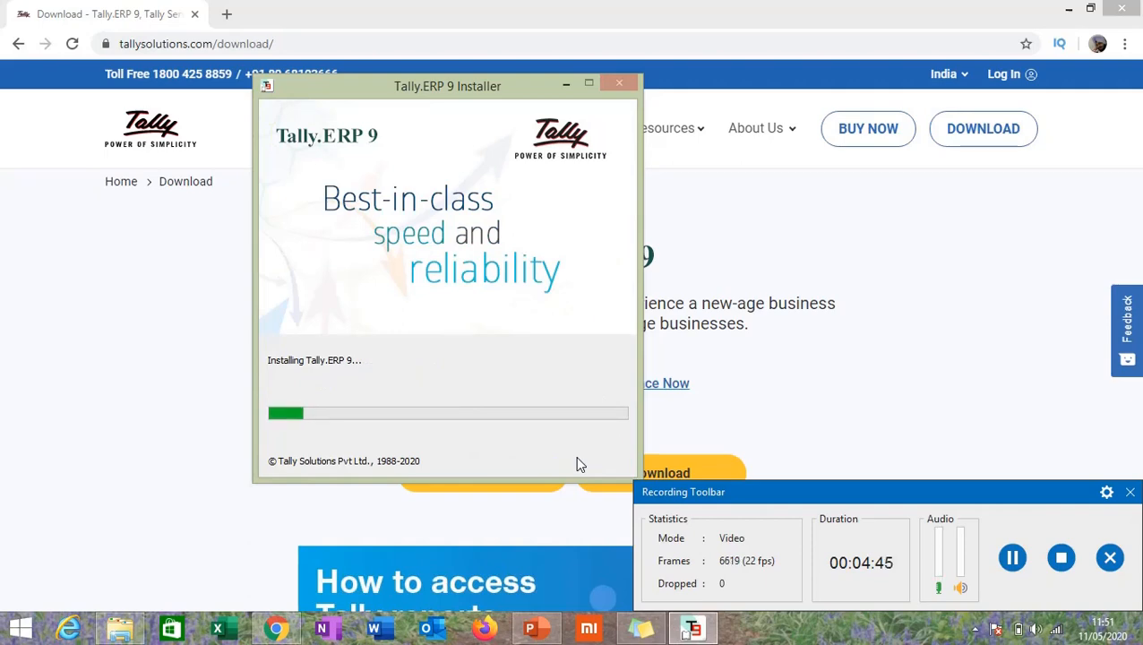
pyautogui.click(940, 507)
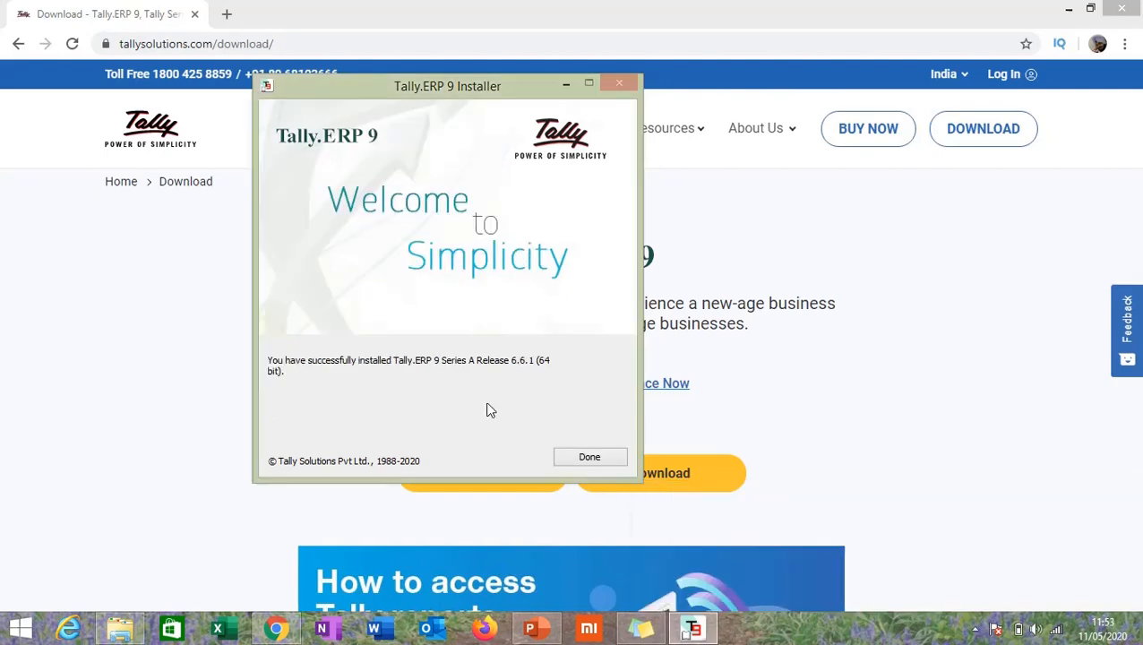
# Close the installer, allow Tally through the firewall, maximize it and pick Educational Mode
pyautogui.click(589, 458)
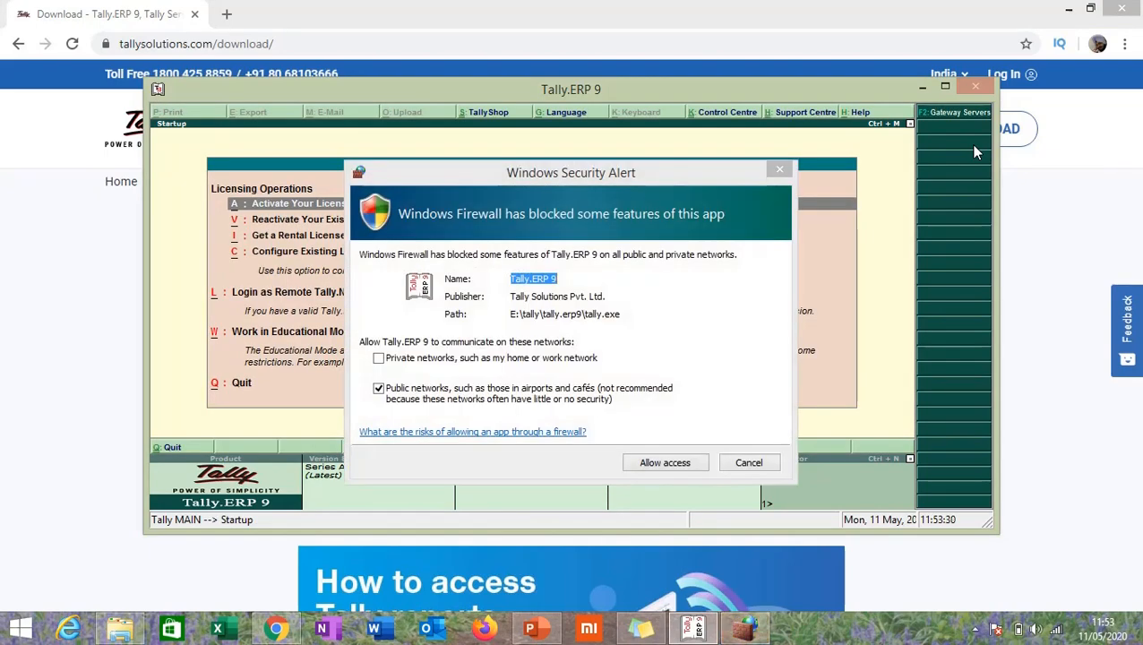
pyautogui.click(664, 462)
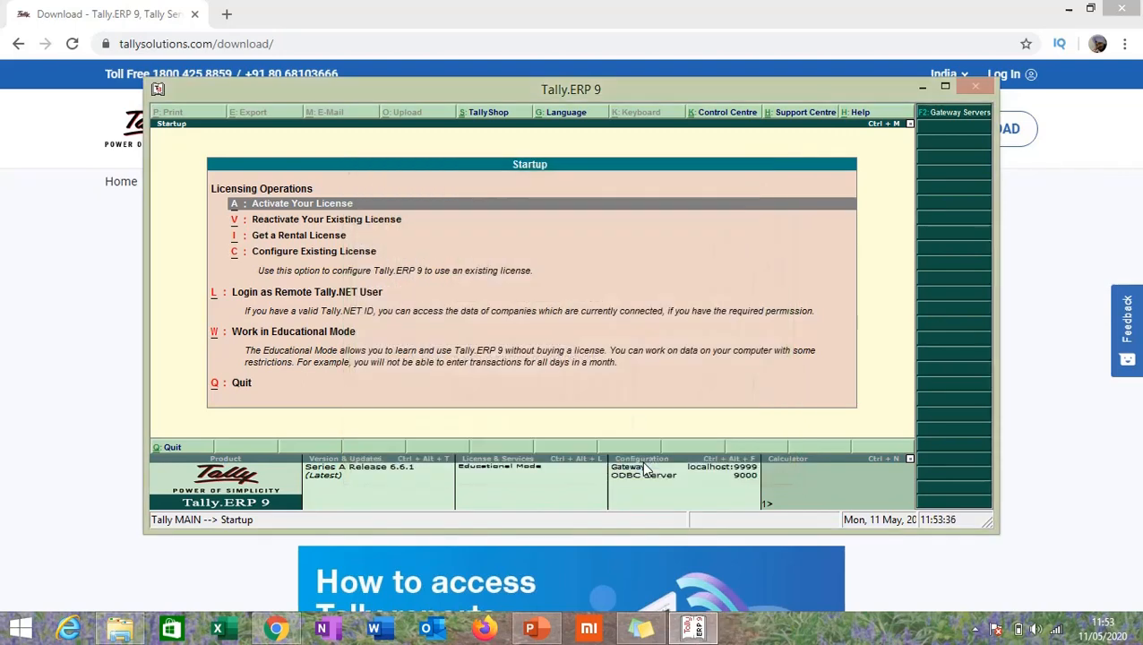
pyautogui.click(948, 86)
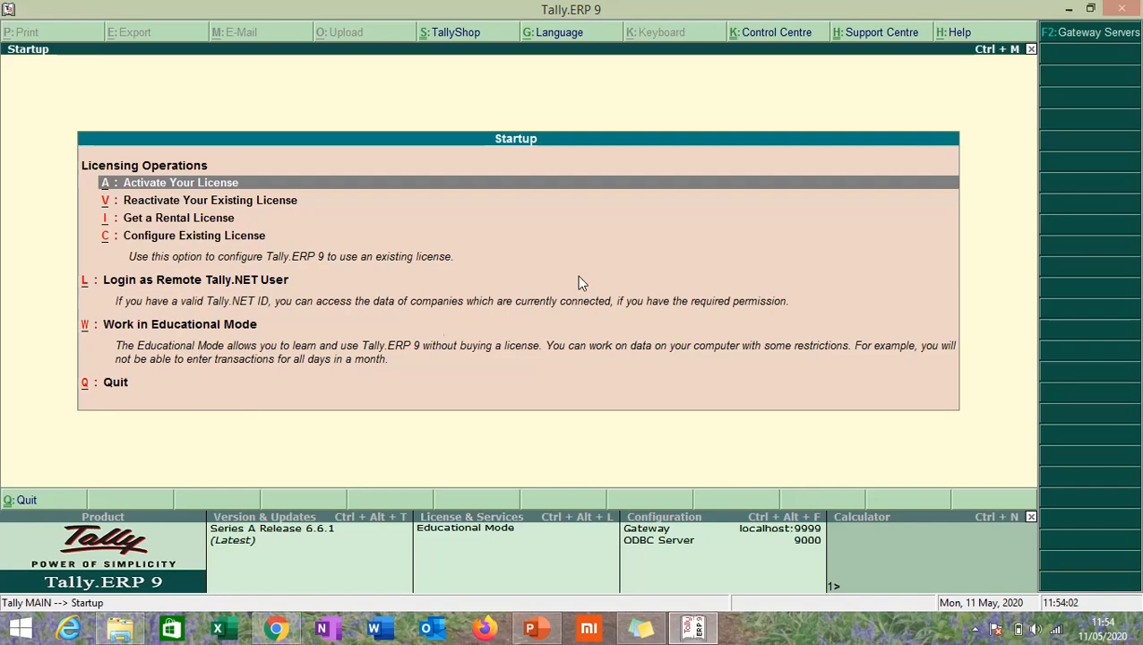
pyautogui.click(224, 328)
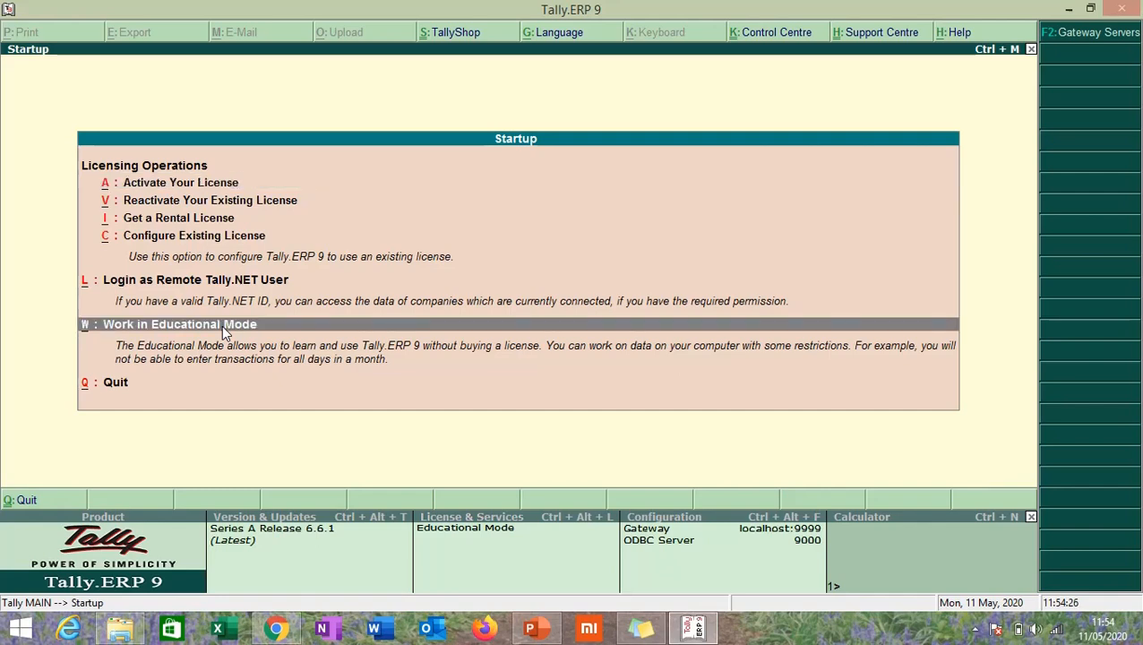
# Enter Educational Mode, view the Create Company form, then close it and exit Tally
pyautogui.click(221, 325)
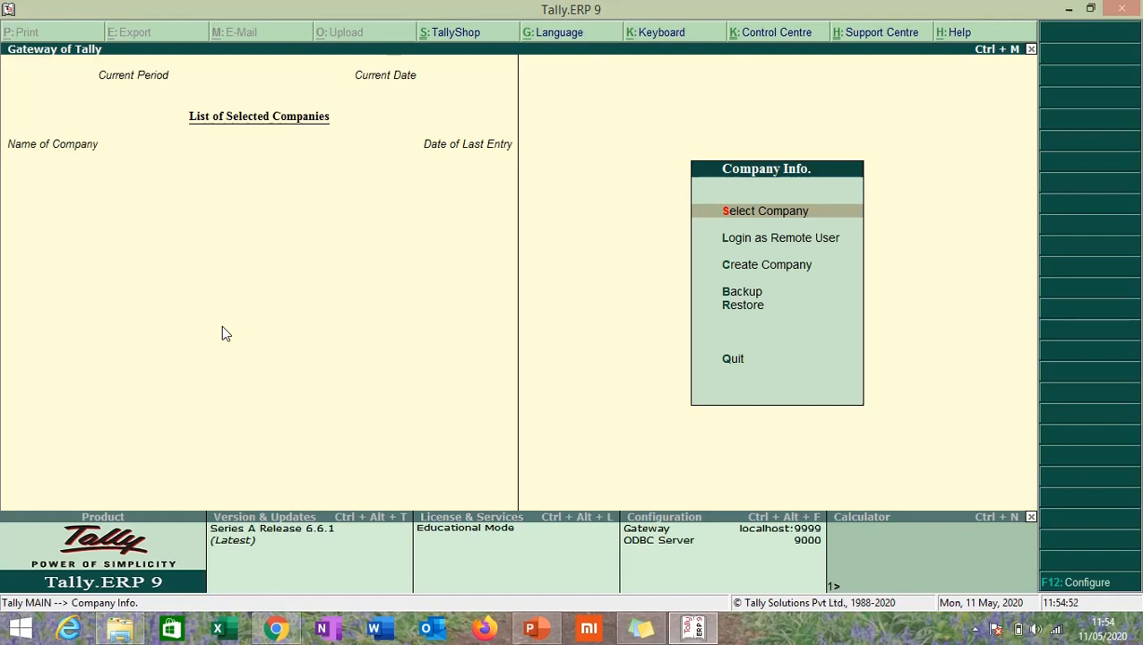
pyautogui.press('c')
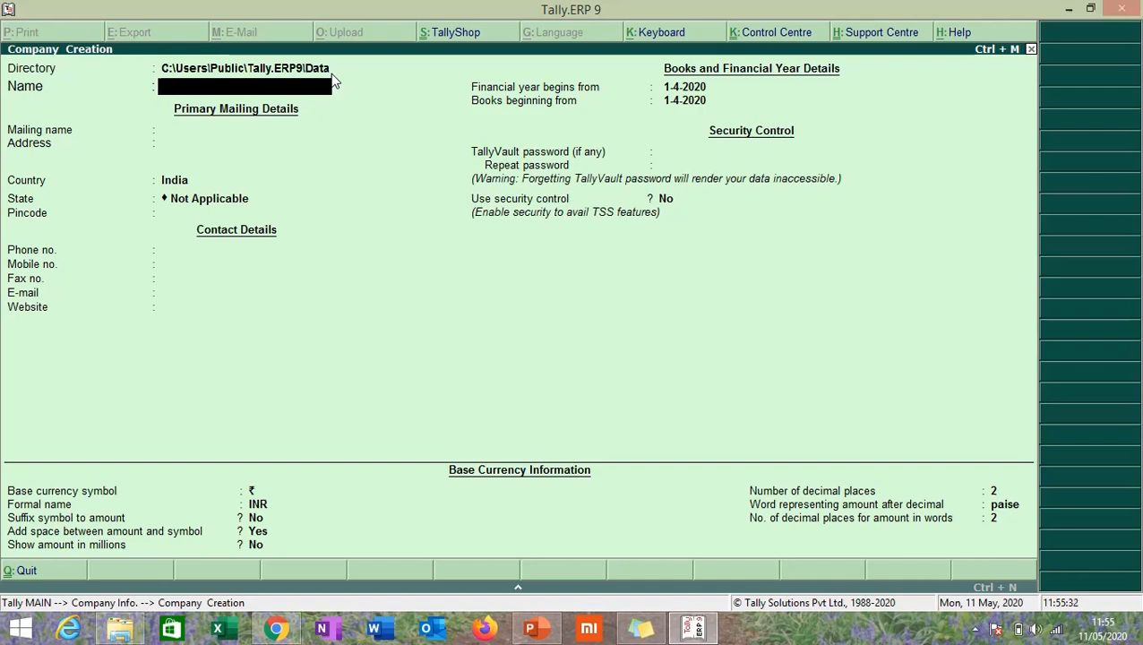
pyautogui.click(1130, 13)
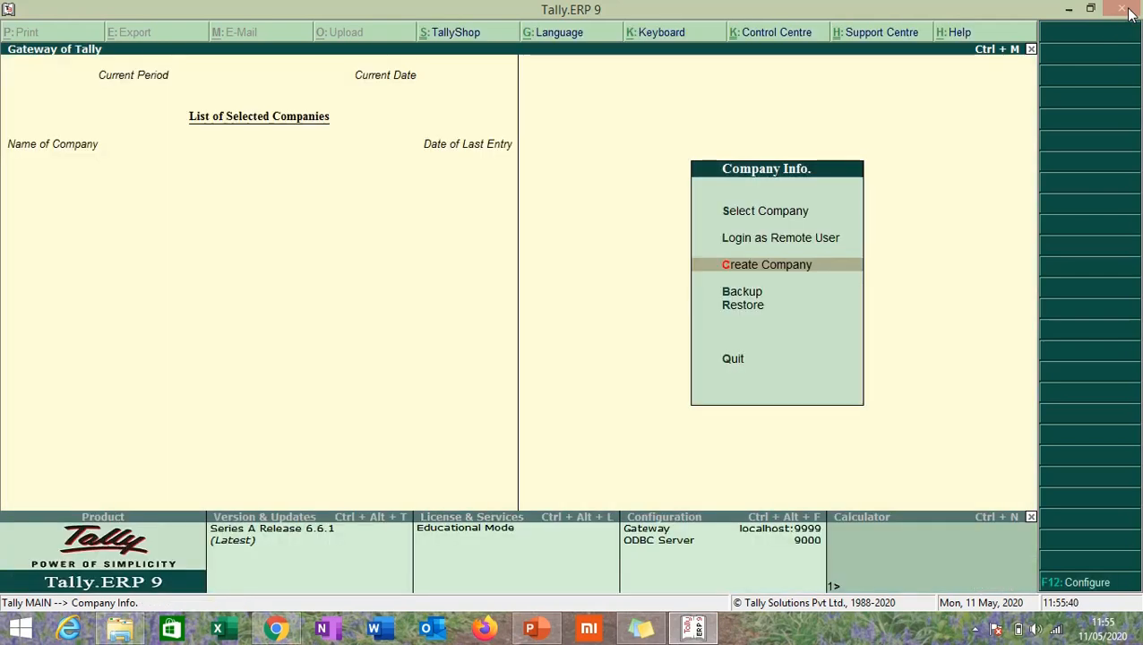
pyautogui.click(1130, 13)
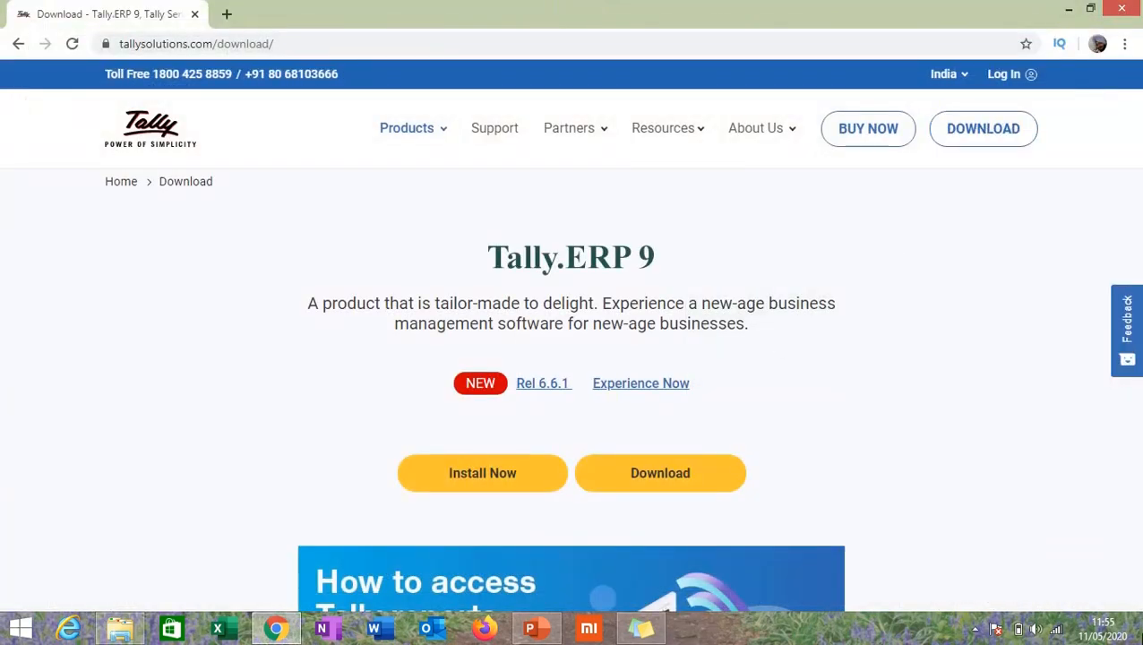
# Browse in File Explorer to the E:\Tally\Tally.ERP9 folder
pyautogui.click(1141, 641)
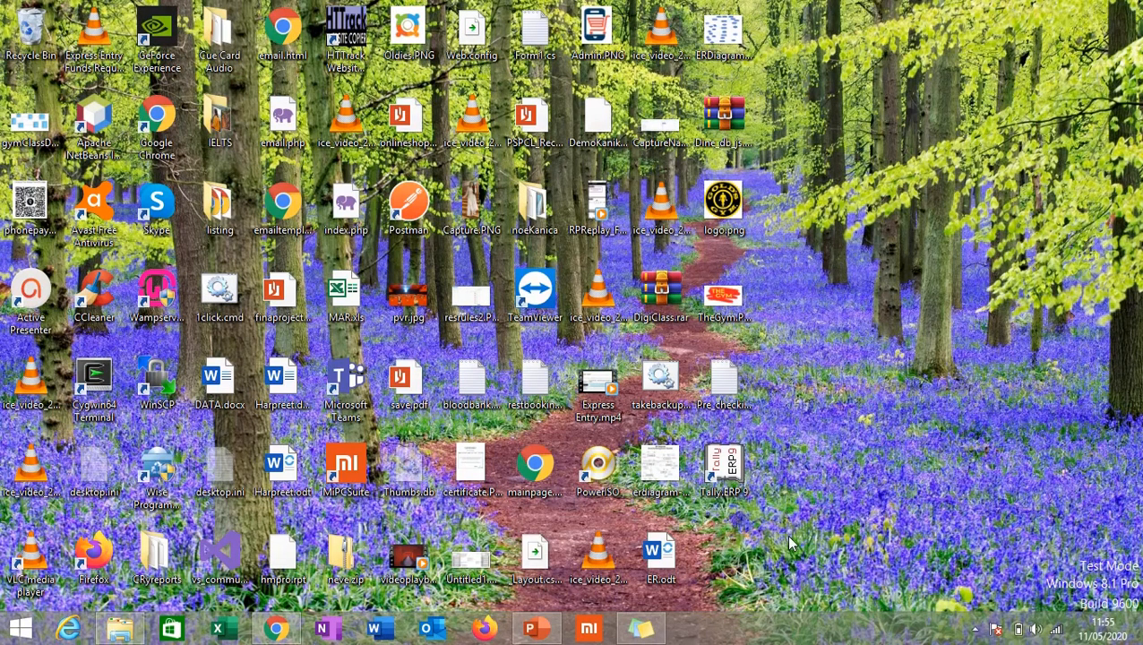
pyautogui.click(739, 478)
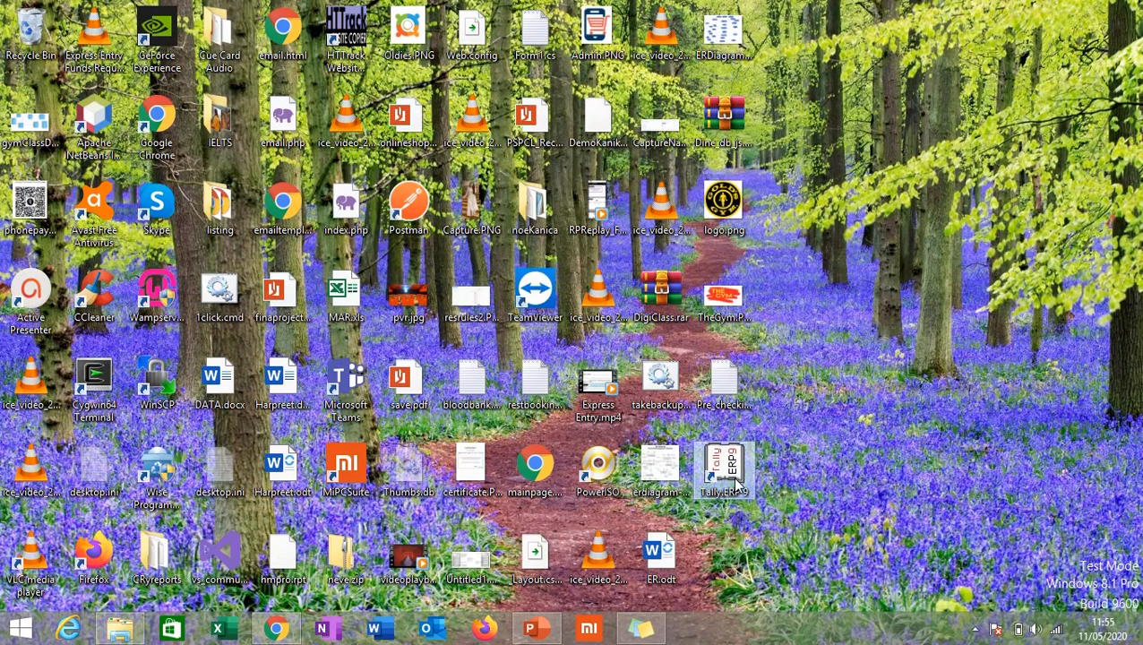
pyautogui.click(130, 635)
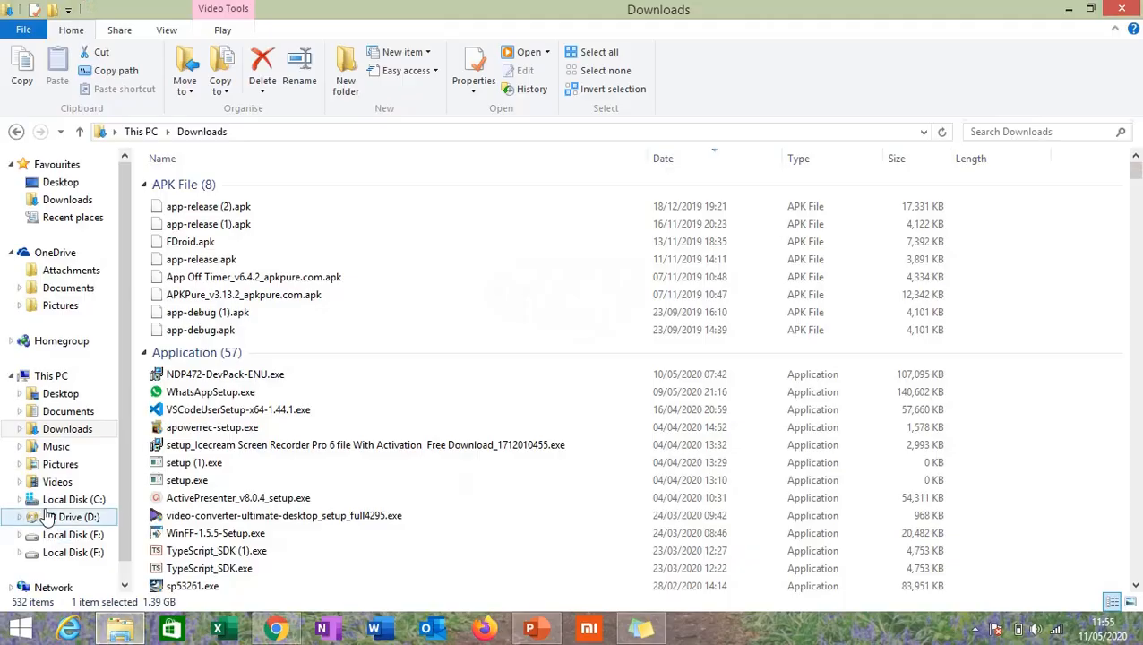
pyautogui.click(85, 537)
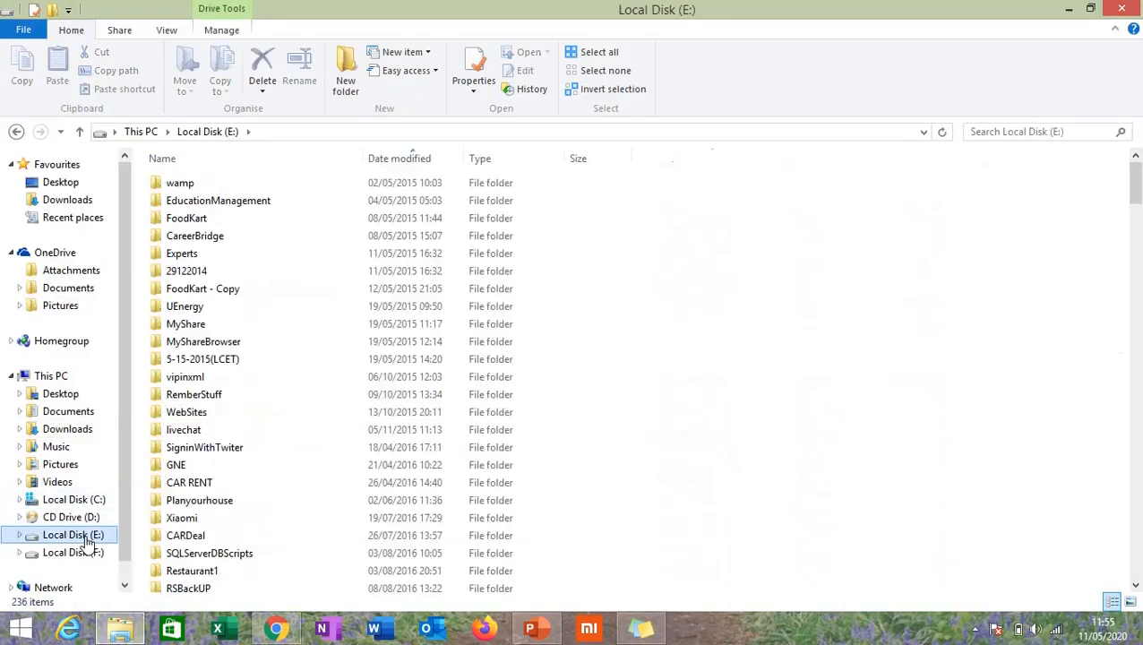
pyautogui.click(372, 202)
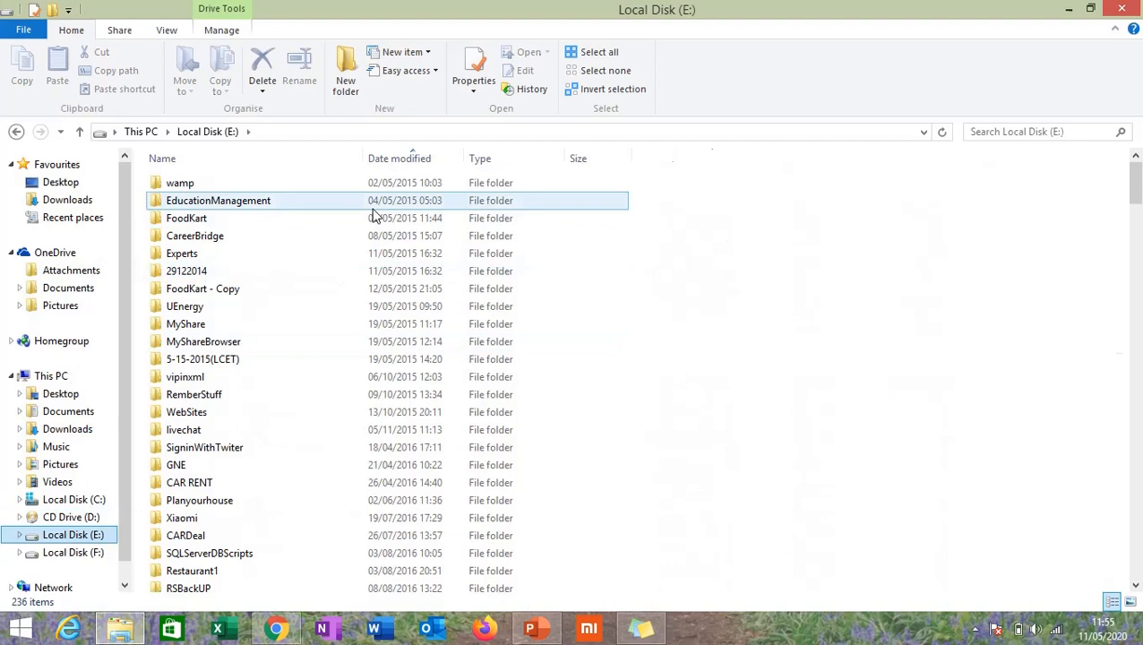
pyautogui.scroll(-8, 374, 215)
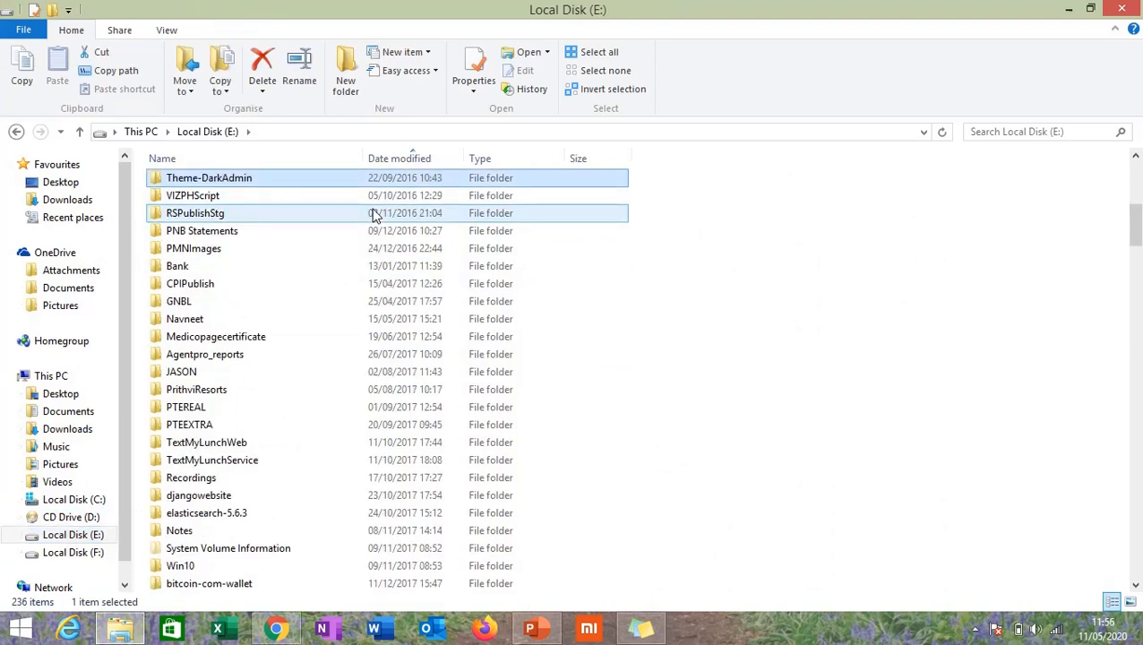
pyautogui.scroll(-10, 374, 214)
pyautogui.click(234, 485)
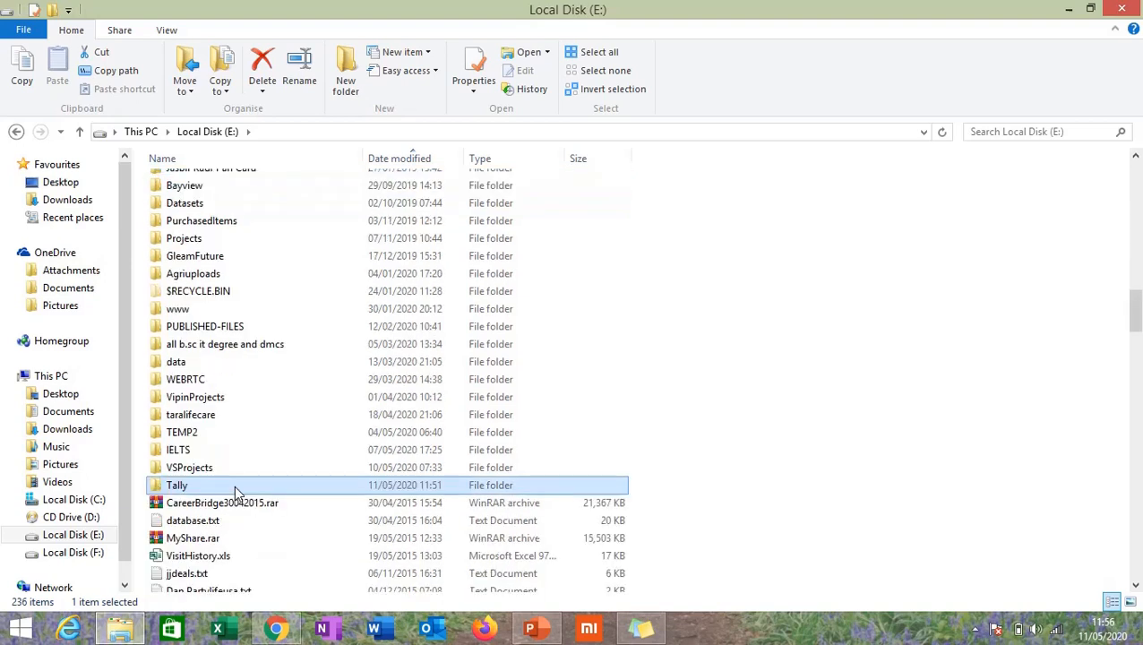
pyautogui.doubleClick(234, 485)
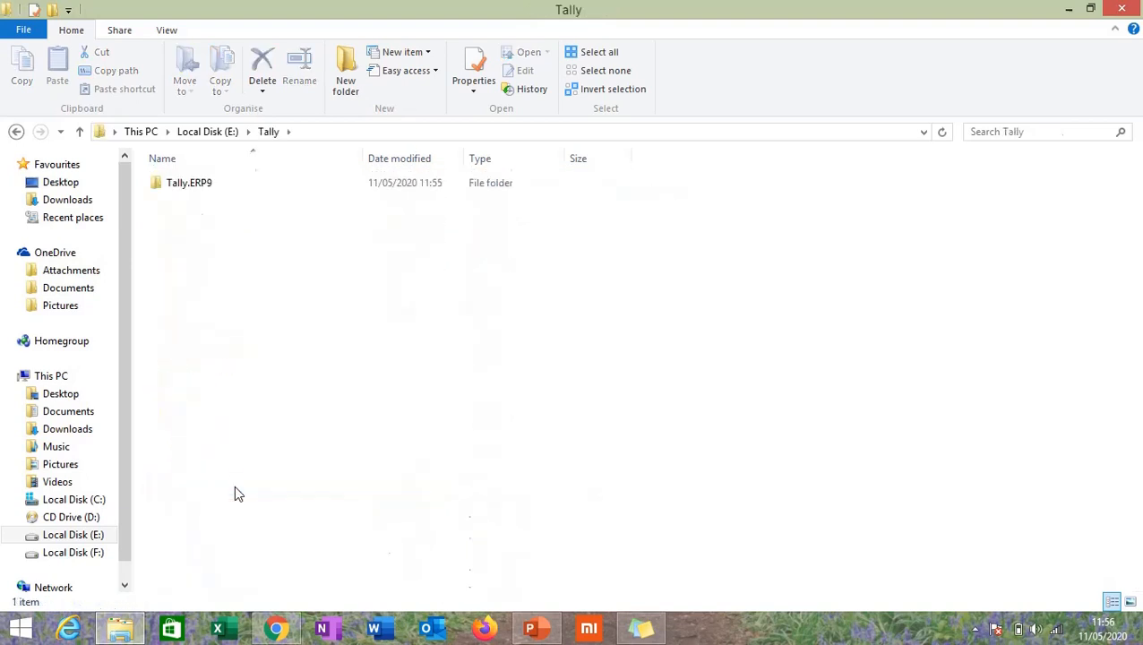
pyautogui.click(207, 188)
pyautogui.doubleClick(207, 188)
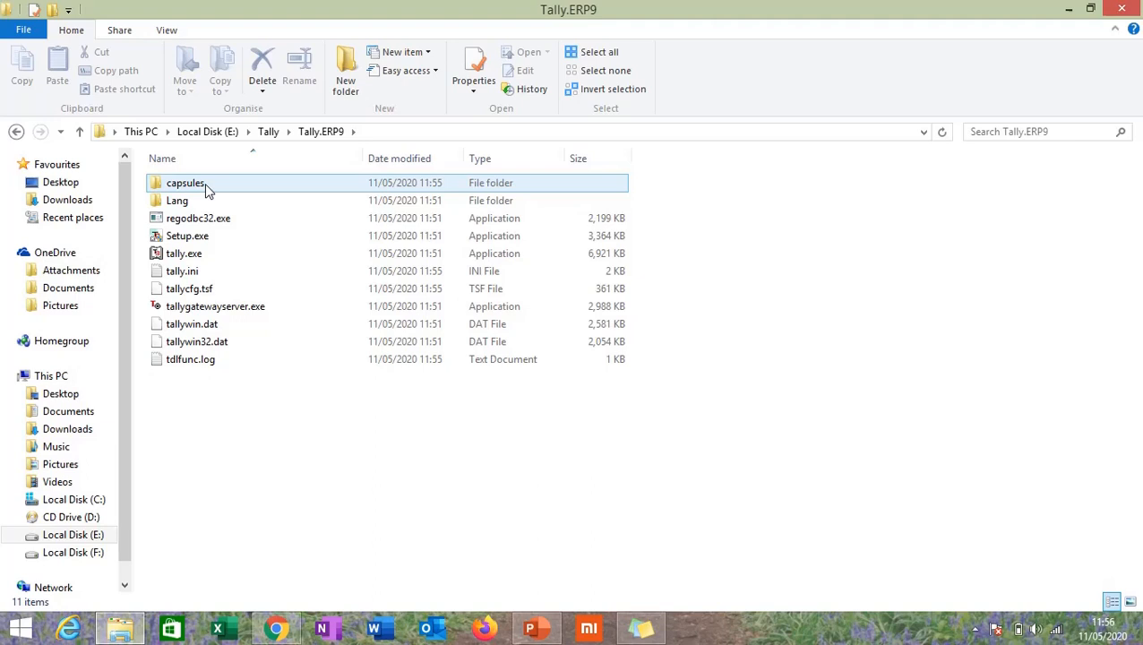
# Select tally.ini and bring up Folder Options from the View tab
pyautogui.click(231, 270)
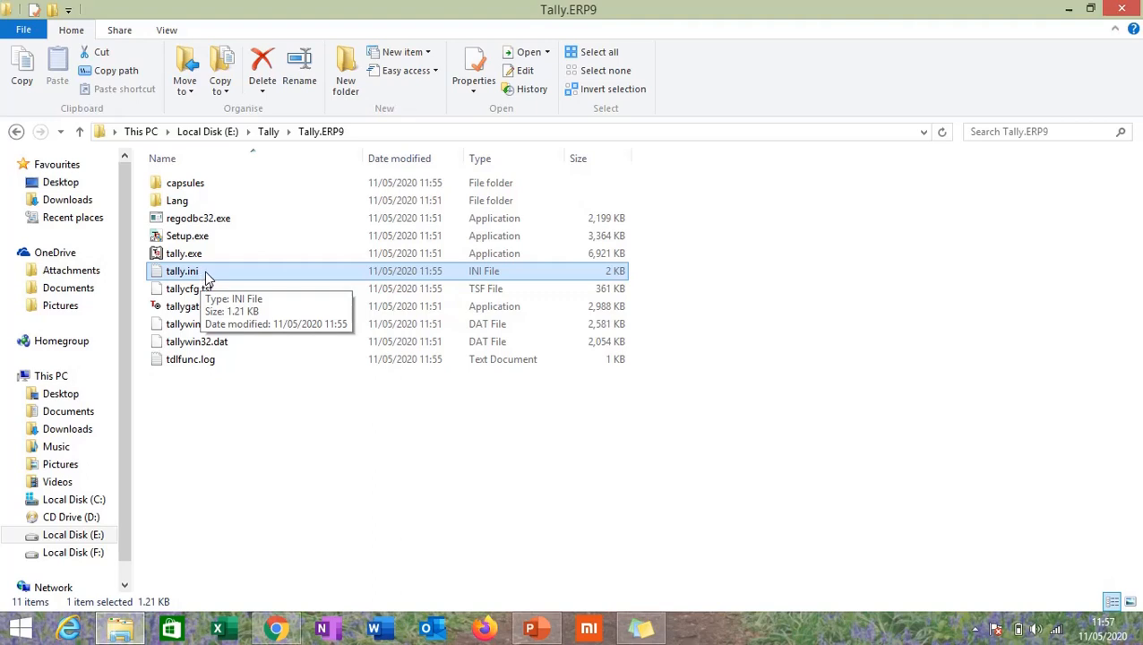
pyautogui.click(165, 32)
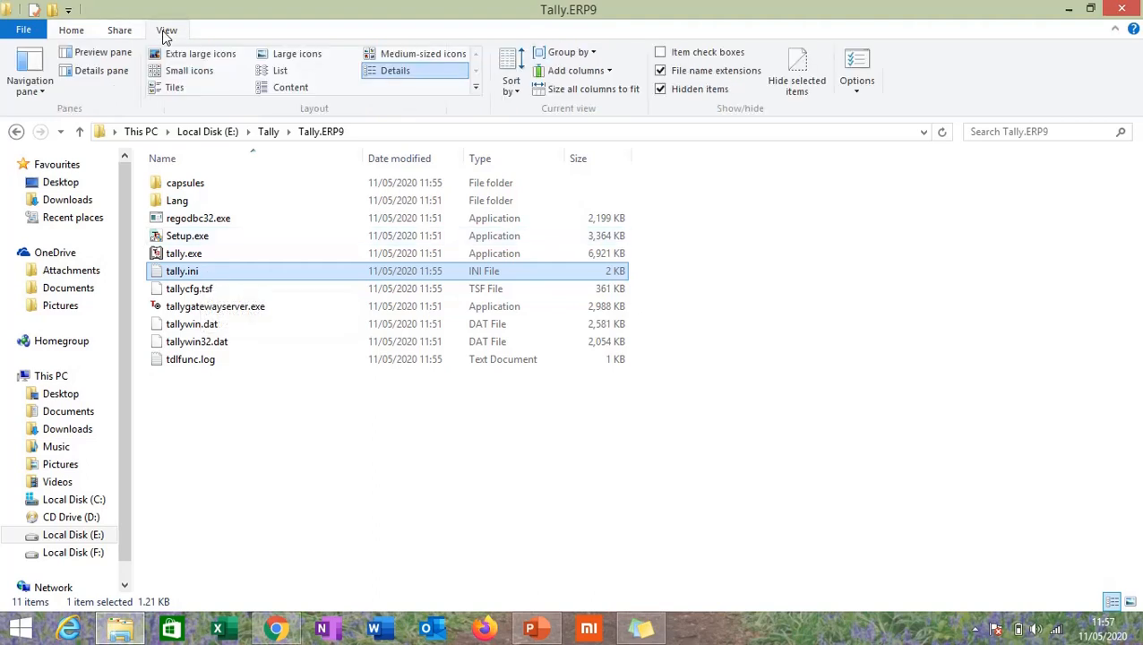
pyautogui.click(856, 81)
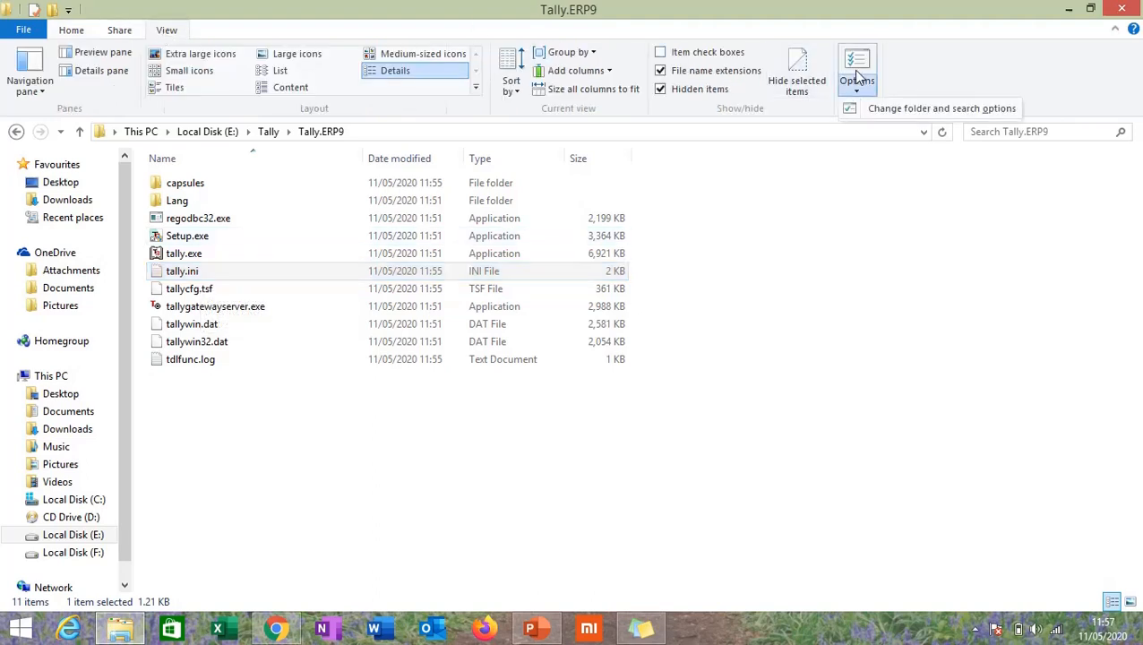
pyautogui.click(903, 111)
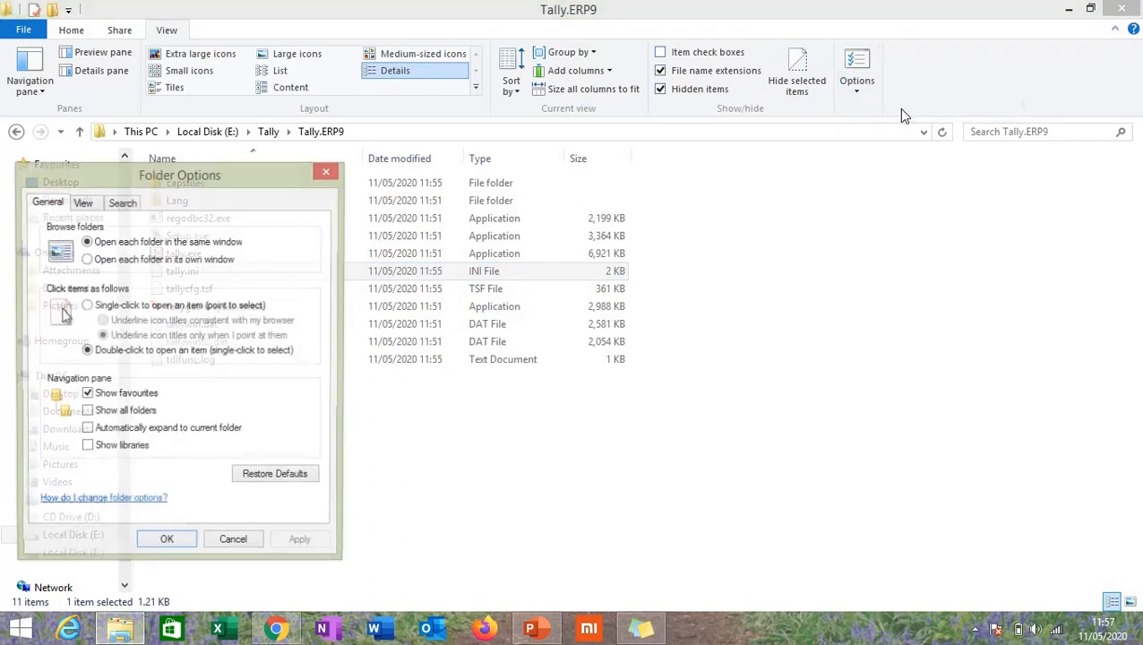
pyautogui.click(81, 204)
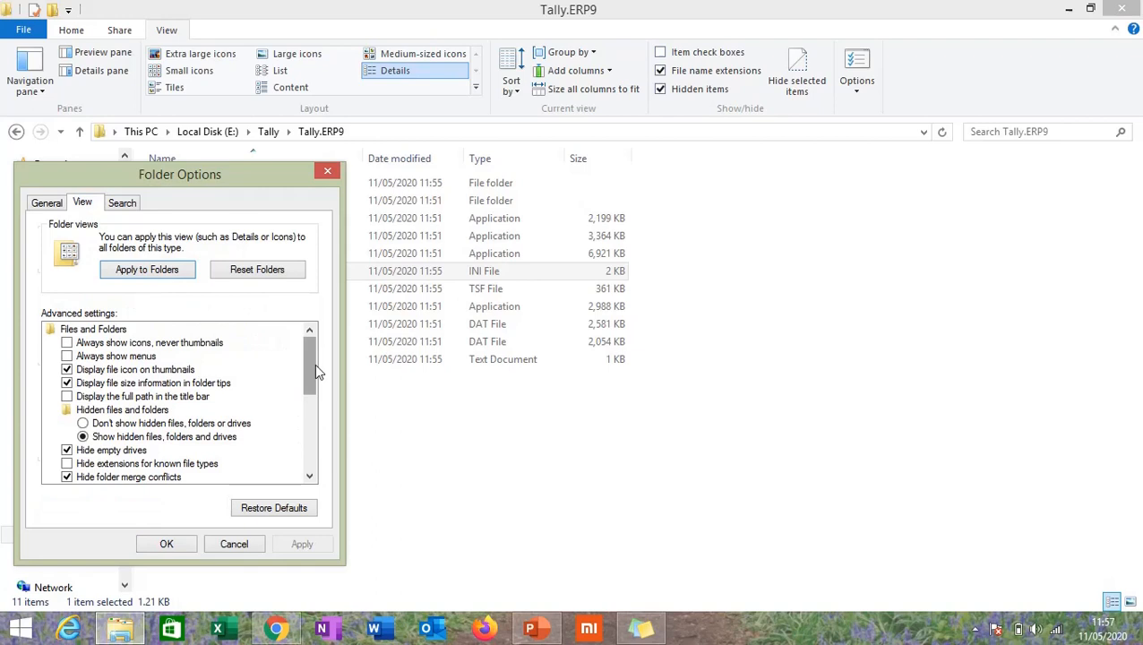
pyautogui.moveTo(314, 363); pyautogui.dragTo(315, 378)
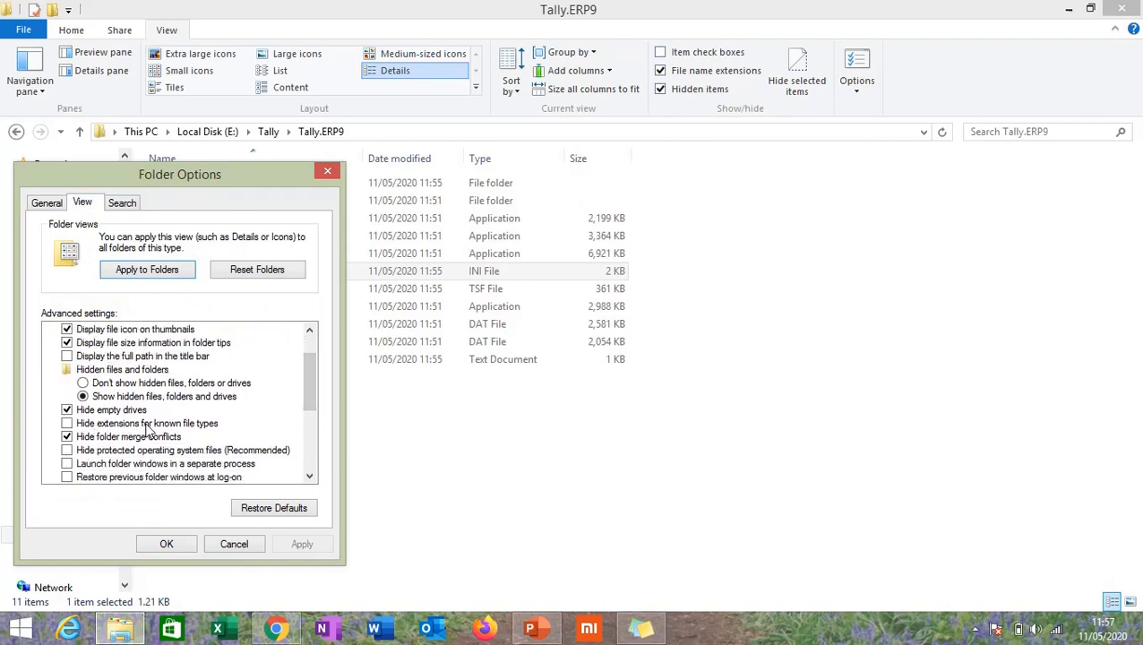
pyautogui.click(67, 424)
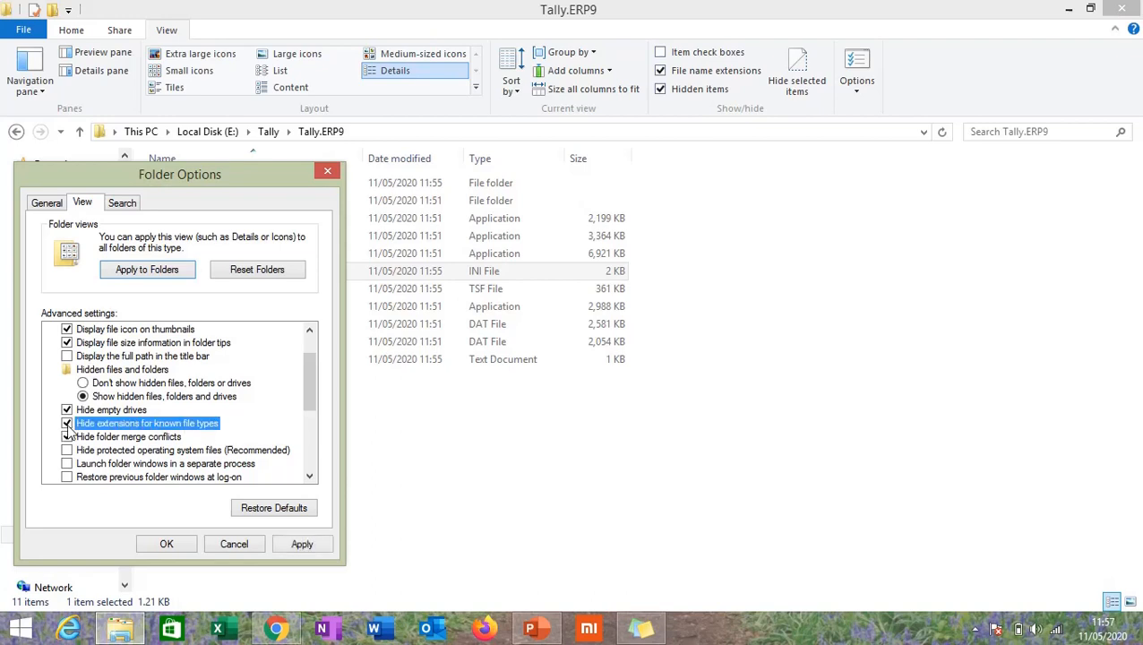
pyautogui.click(167, 544)
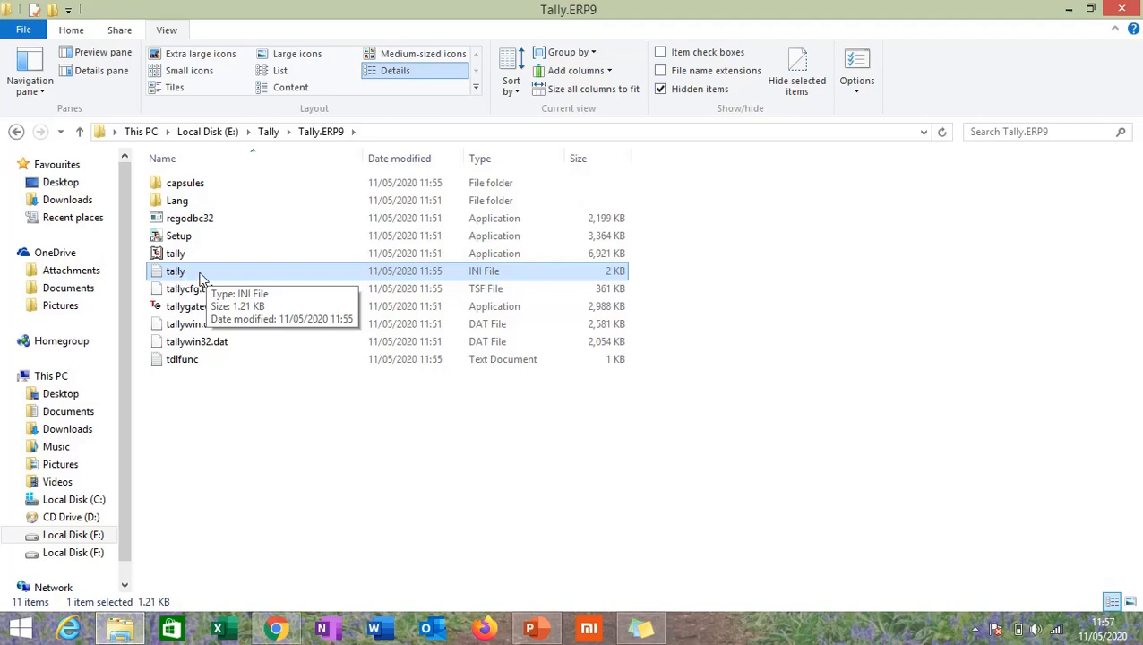
pyautogui.click(856, 72)
pyautogui.click(84, 203)
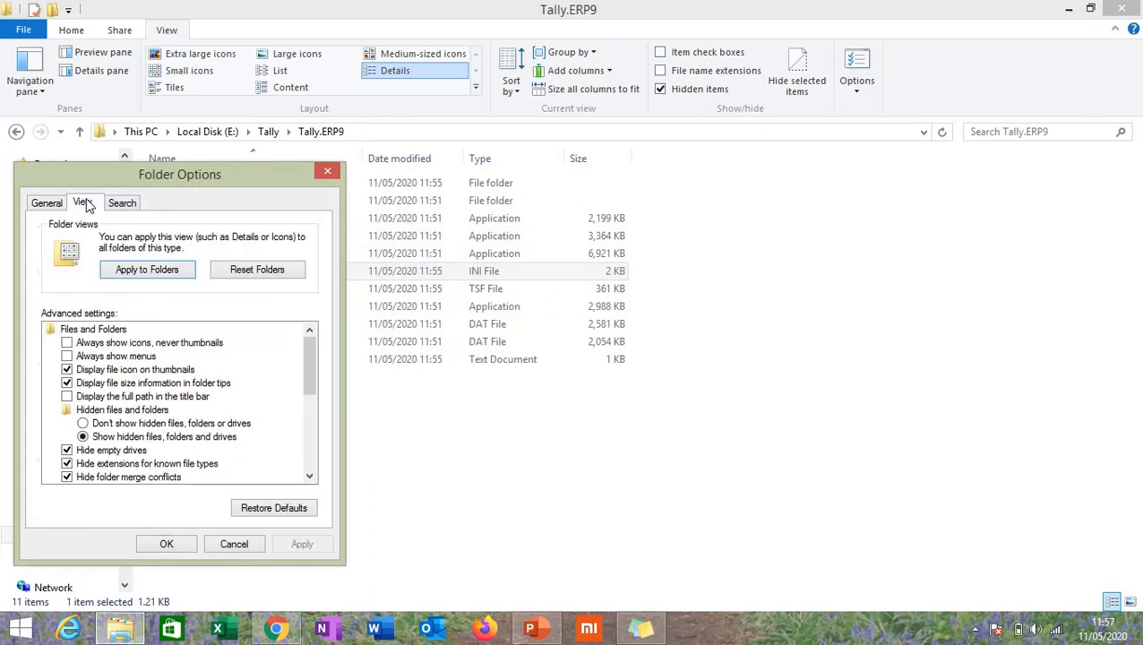
pyautogui.click(67, 466)
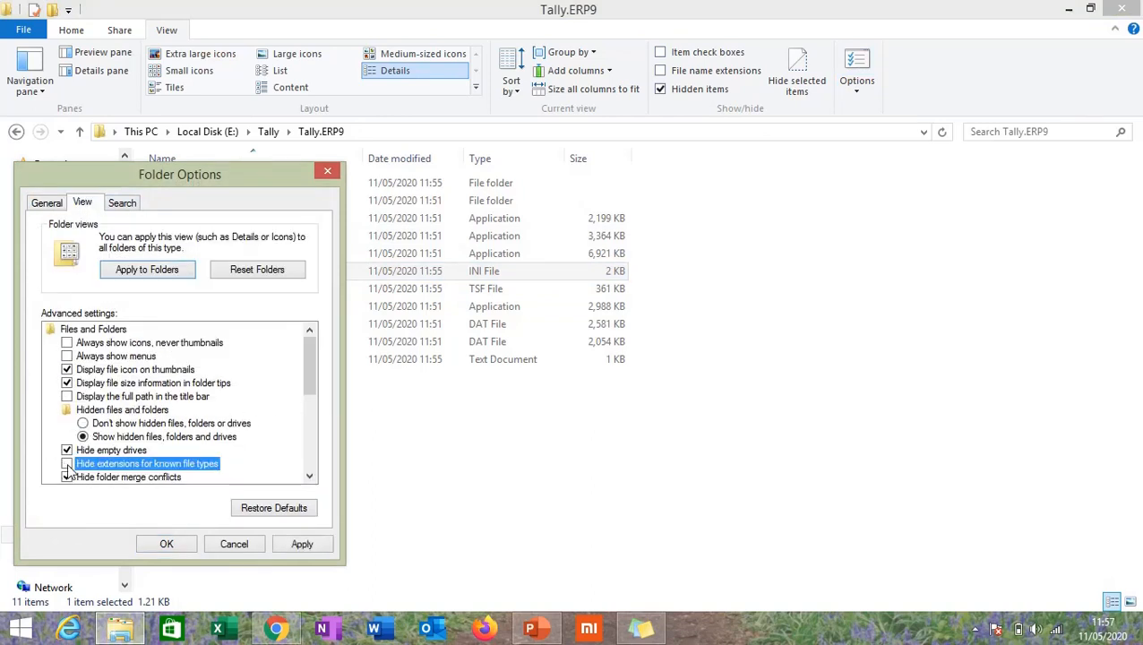
pyautogui.click(171, 547)
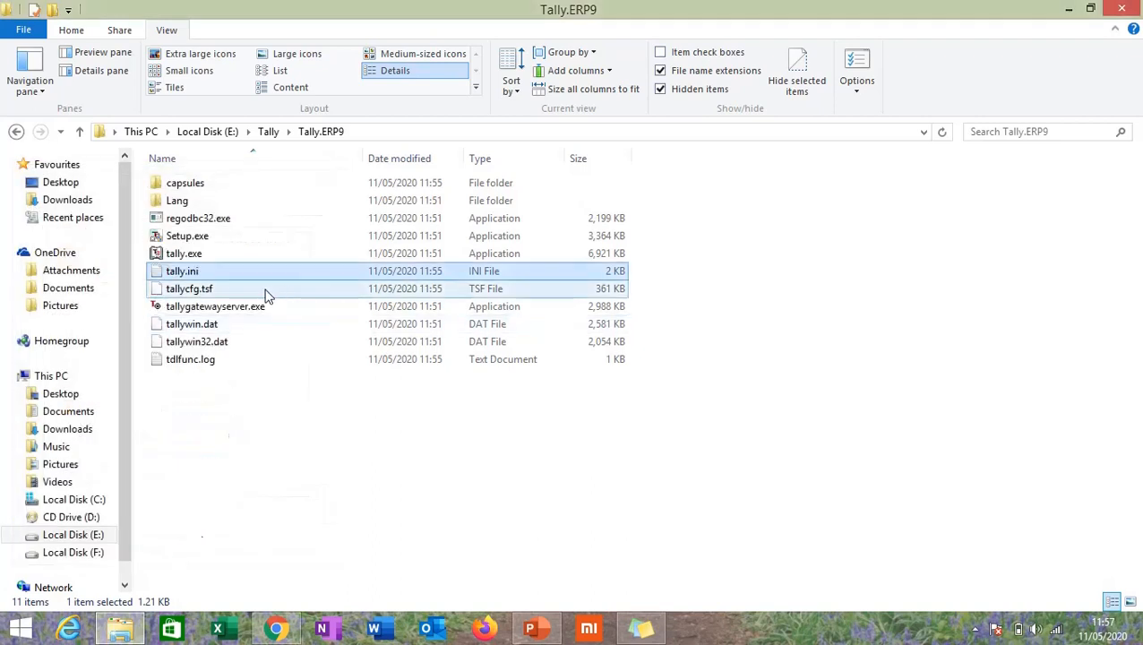
# Open tally.ini with Notepad from its context menu
pyautogui.rightClick(206, 271)
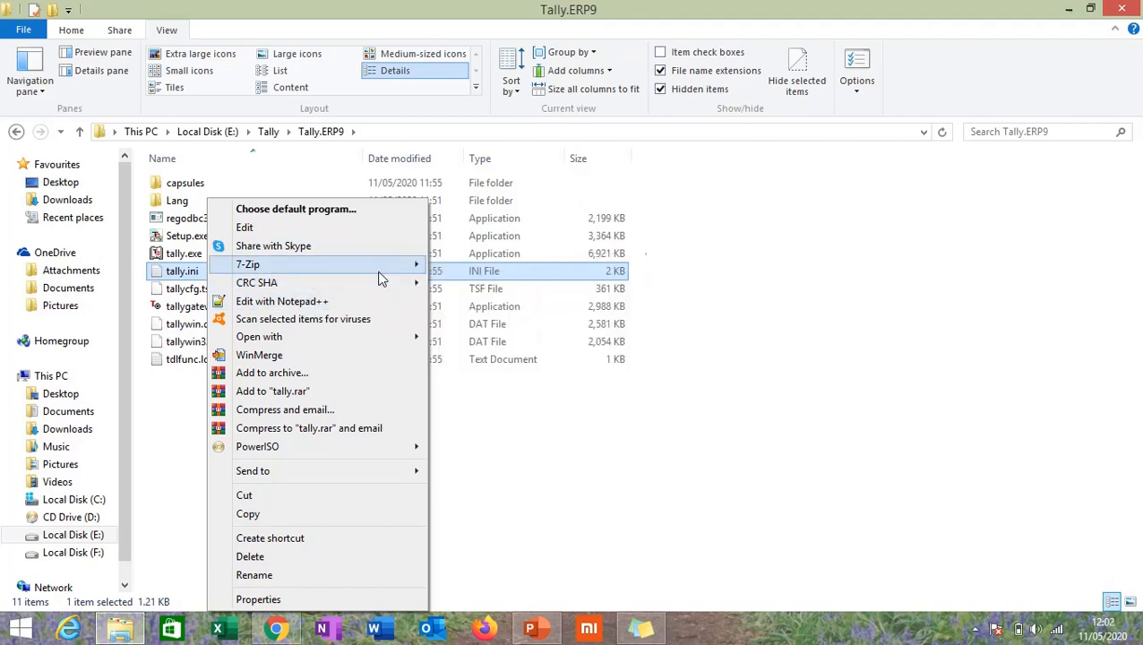
pyautogui.moveTo(390, 271)
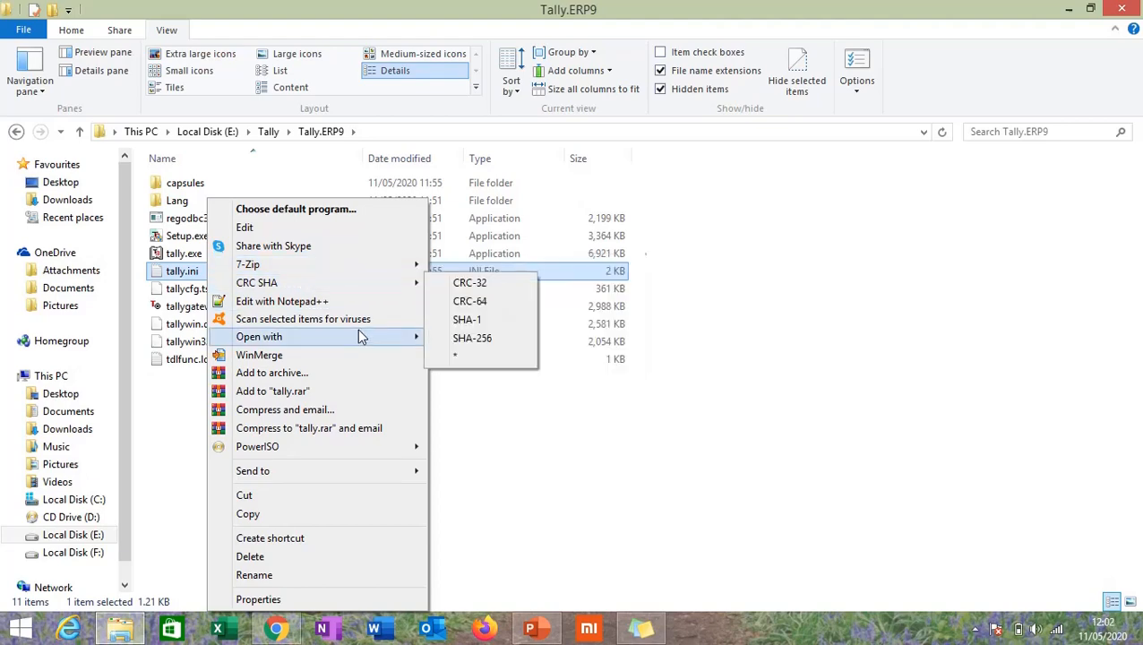
pyautogui.moveTo(361, 335)
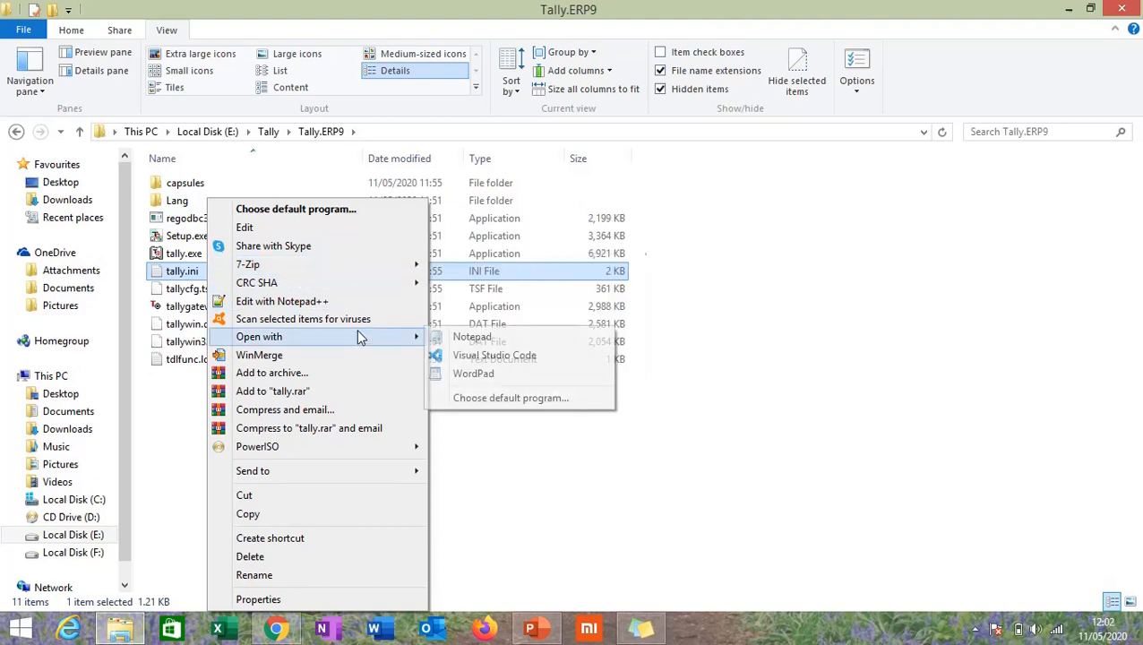
pyautogui.click(475, 339)
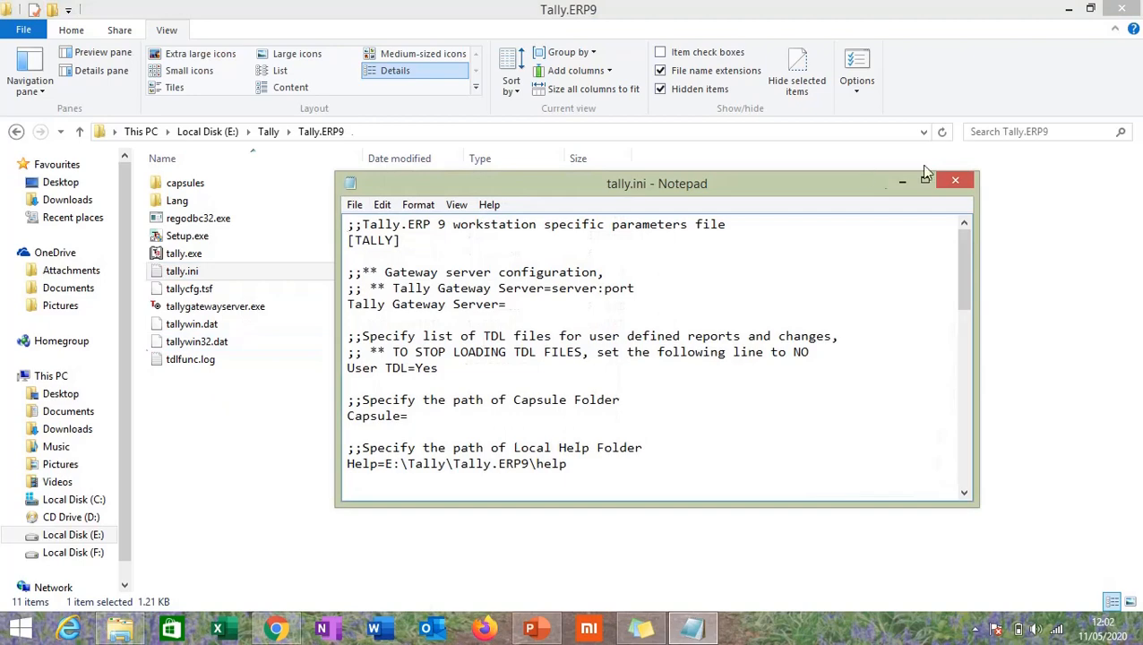
# Change the Data path in tally.ini to E:\Tally.ERP9\Data
pyautogui.click(925, 181)
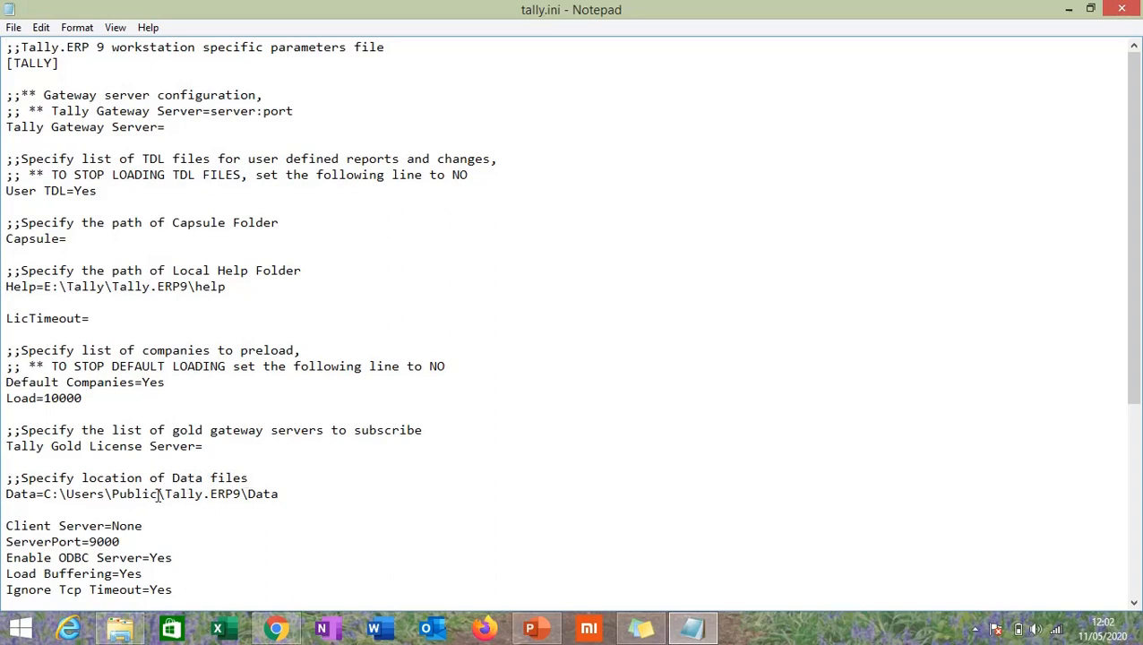
pyautogui.click(51, 493)
pyautogui.press('BackSpace')
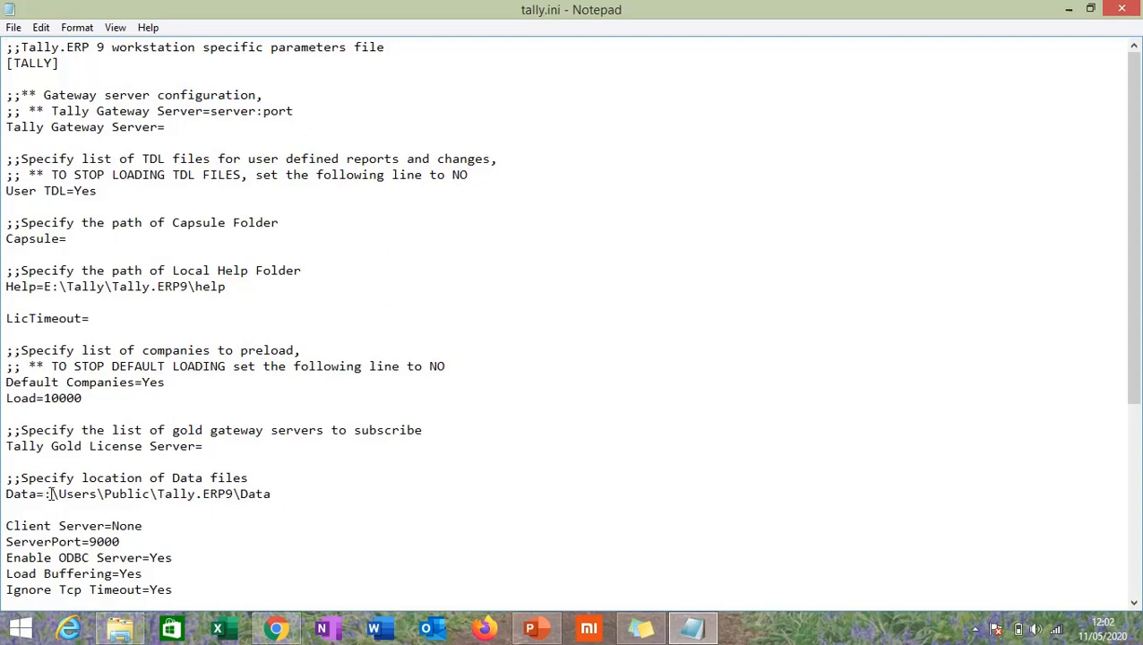
pyautogui.write('E')
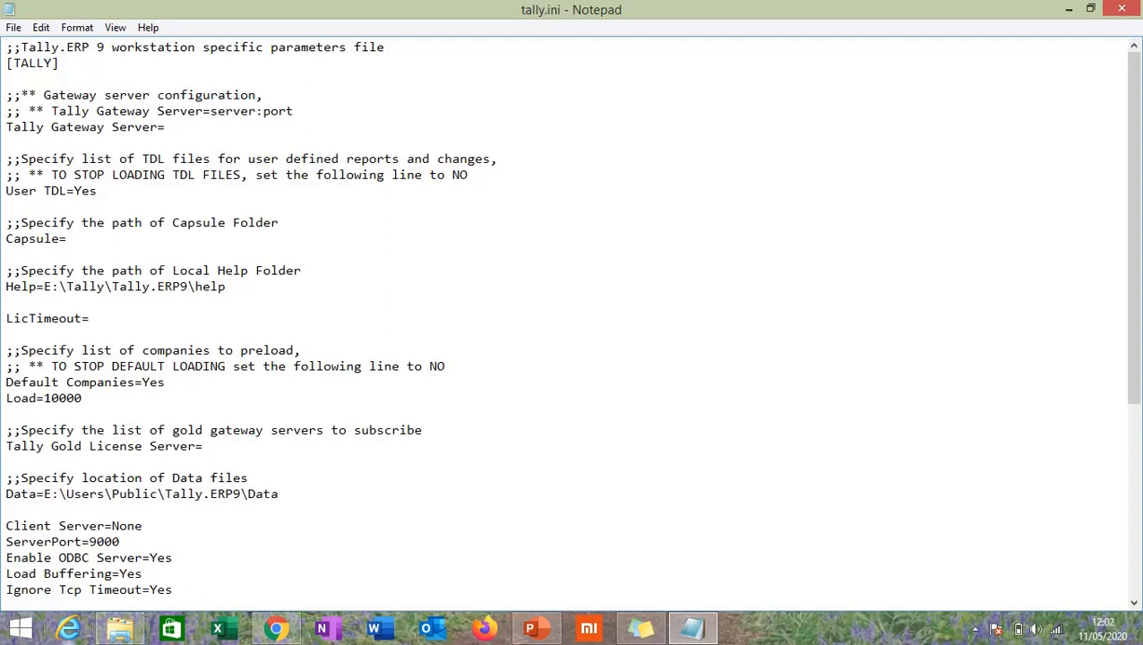
pyautogui.click(136, 632)
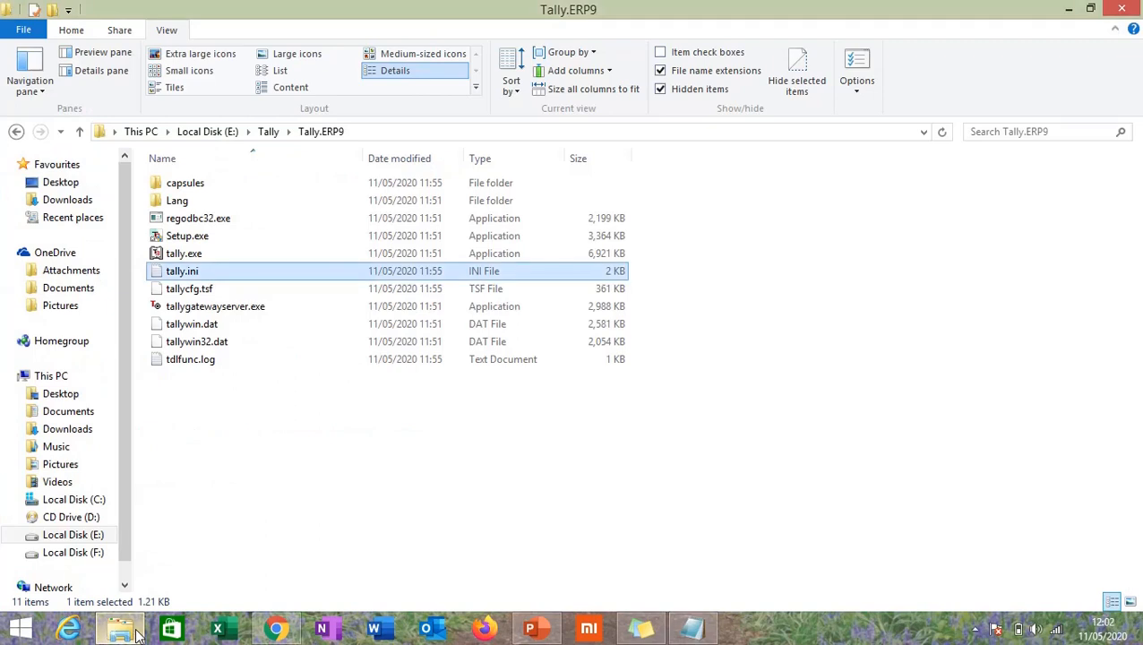
pyautogui.click(691, 629)
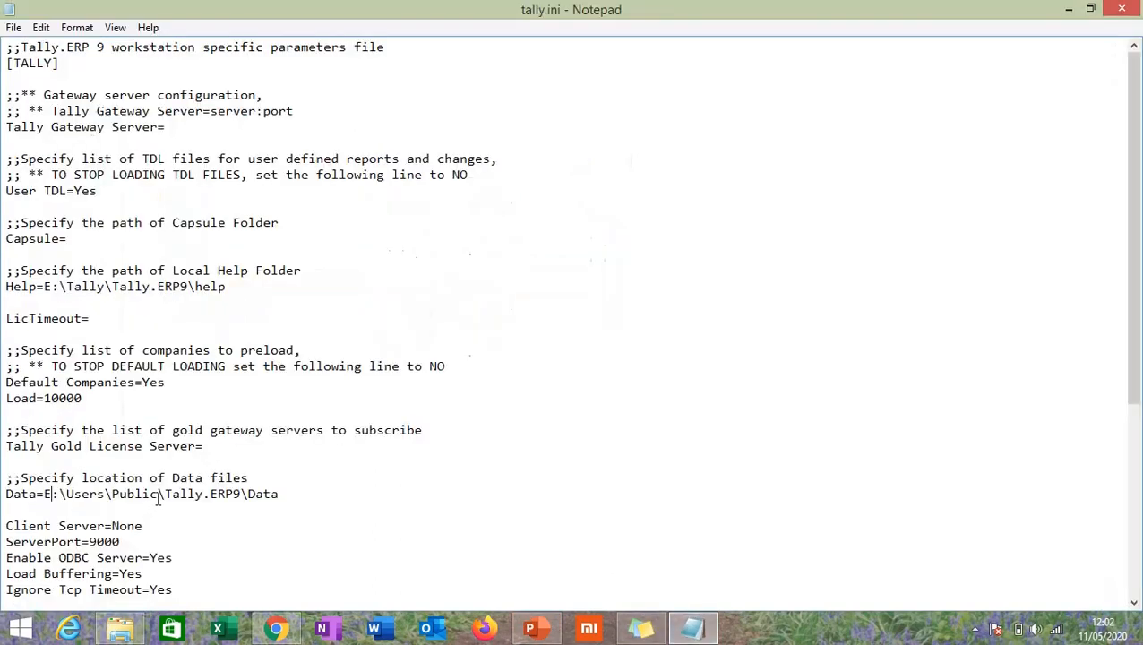
pyautogui.moveTo(159, 498); pyautogui.dragTo(68, 498)
pyautogui.press('BackSpace')
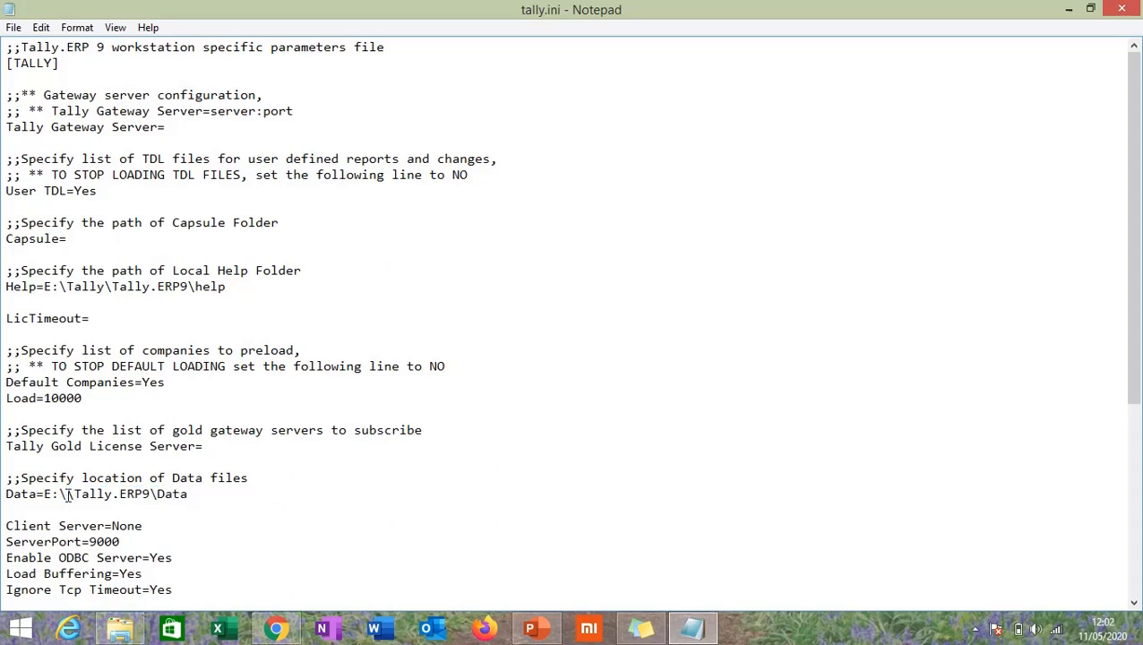
pyautogui.press('BackSpace')
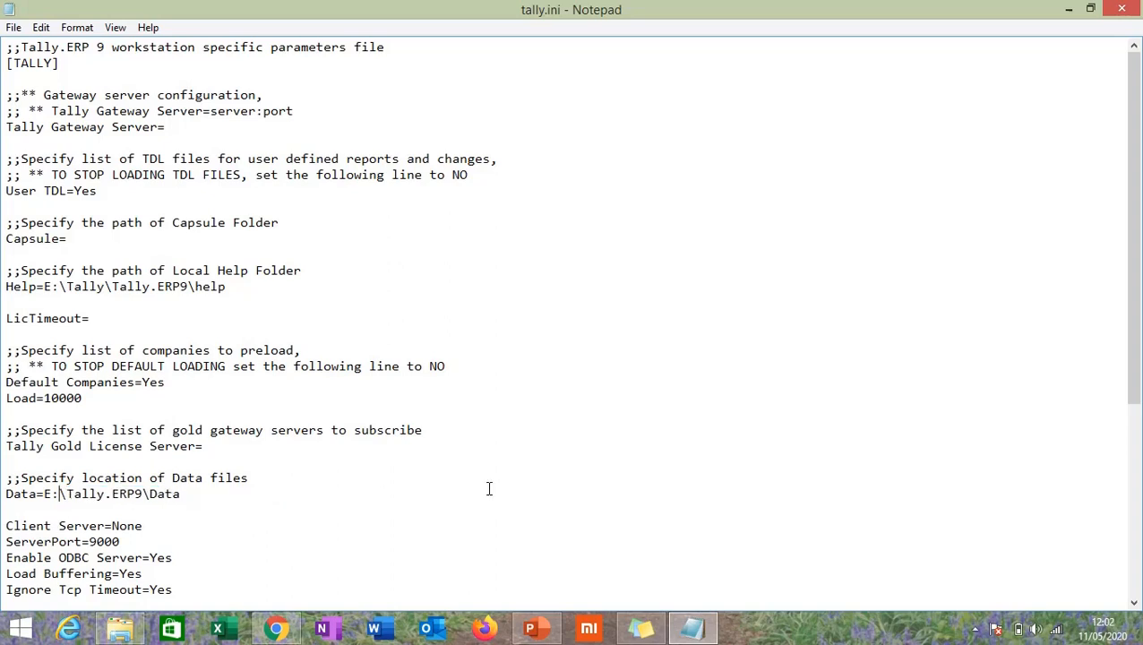
# Set Default Companies to No and close Notepad
pyautogui.doubleClick(154, 384)
pyautogui.click(161, 383)
pyautogui.moveTo(165, 383); pyautogui.dragTo(141, 385)
pyautogui.write('No')
pyautogui.click(1123, 10)
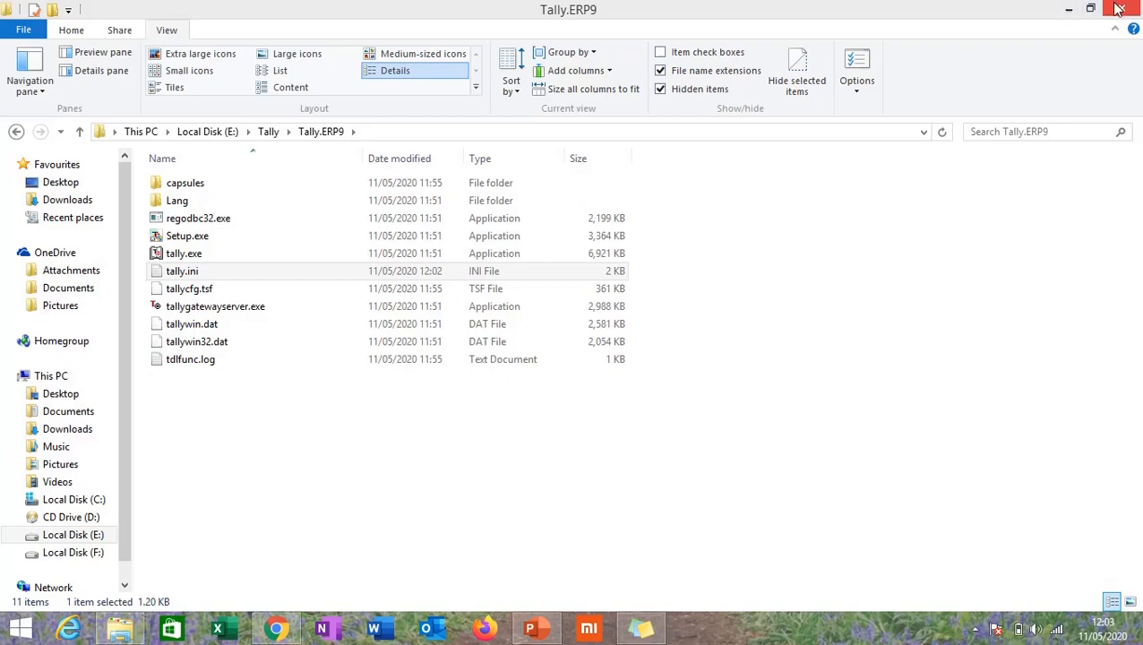
# Launch Tally.ERP 9 from the desktop in Educational Mode and start Create Company
pyautogui.click(1069, 9)
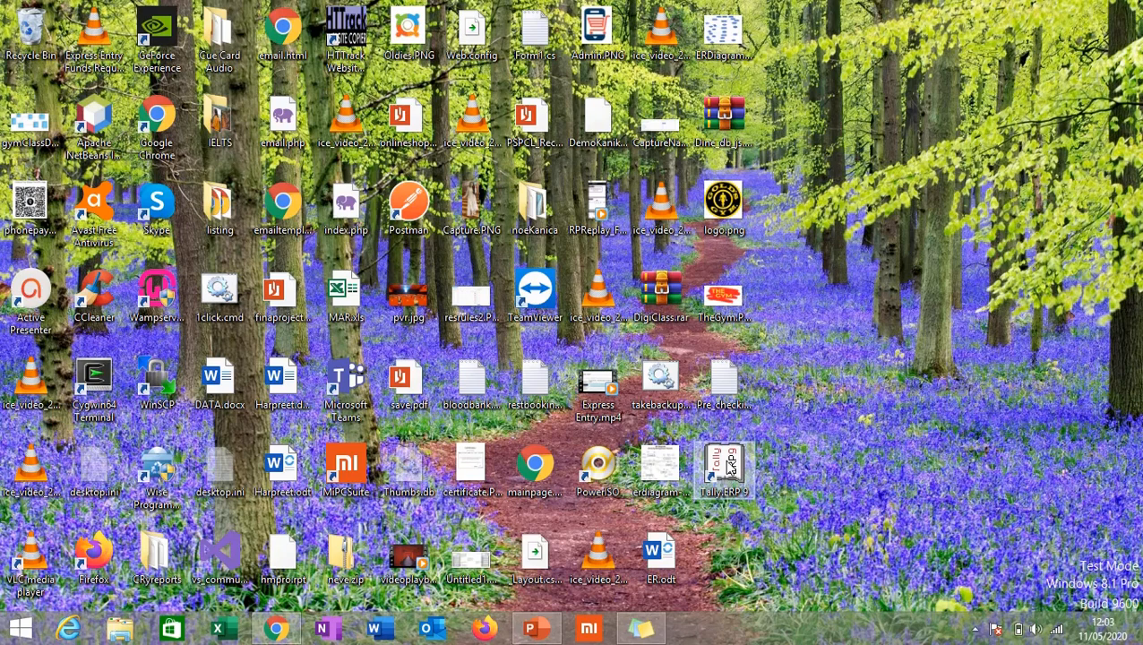
pyautogui.doubleClick(729, 468)
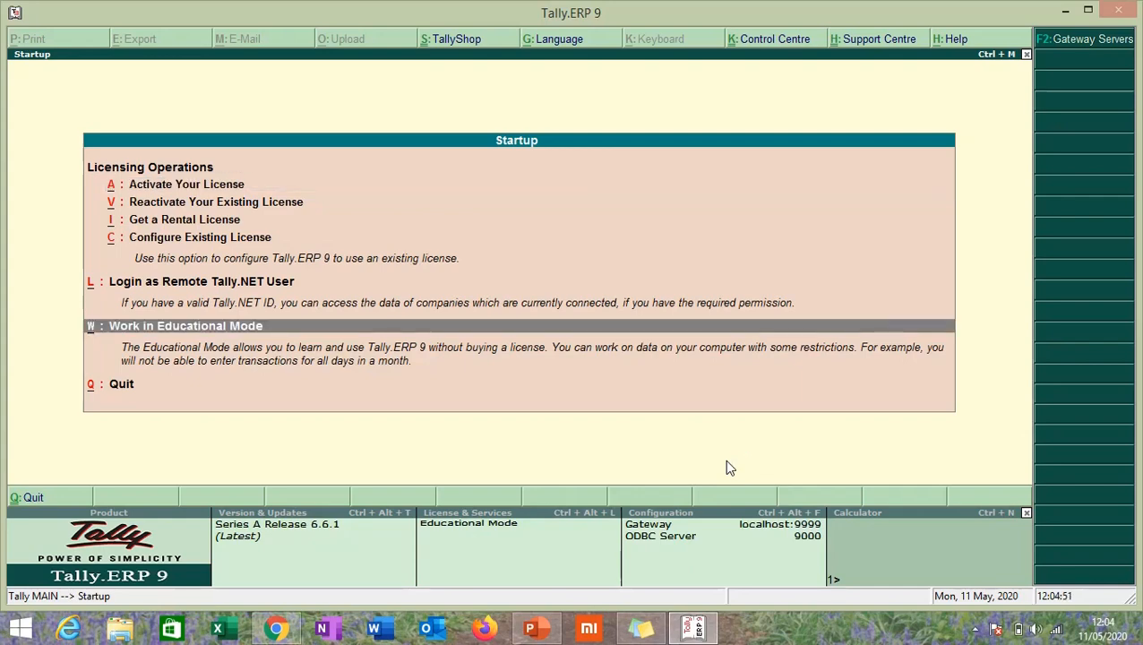
pyautogui.press('Return')
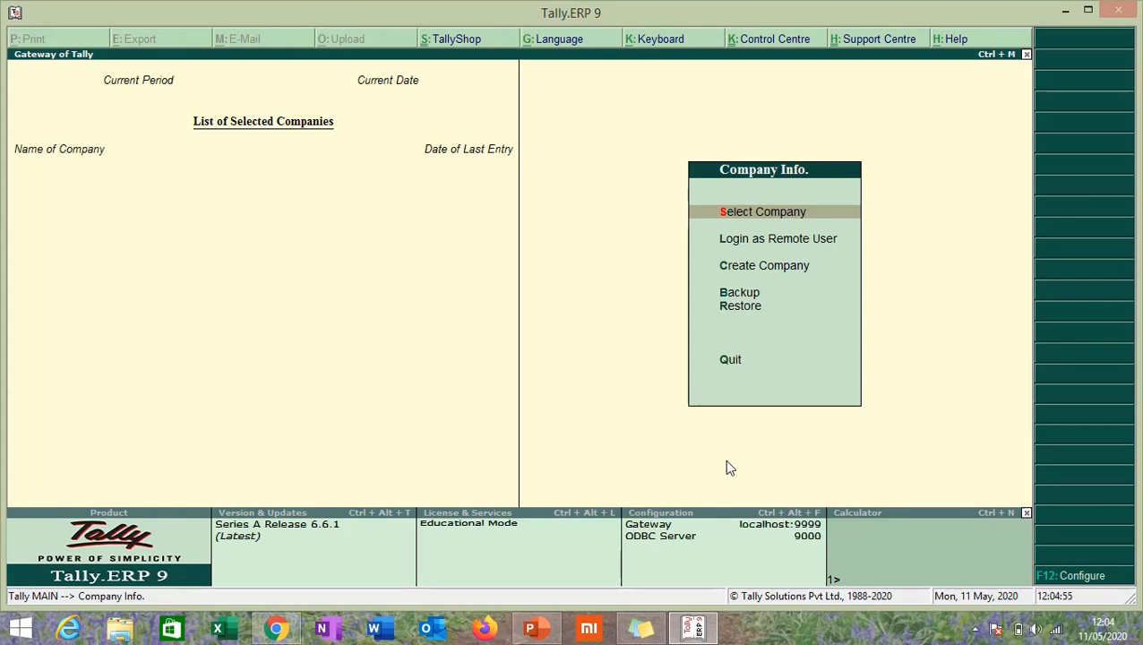
pyautogui.press('c')
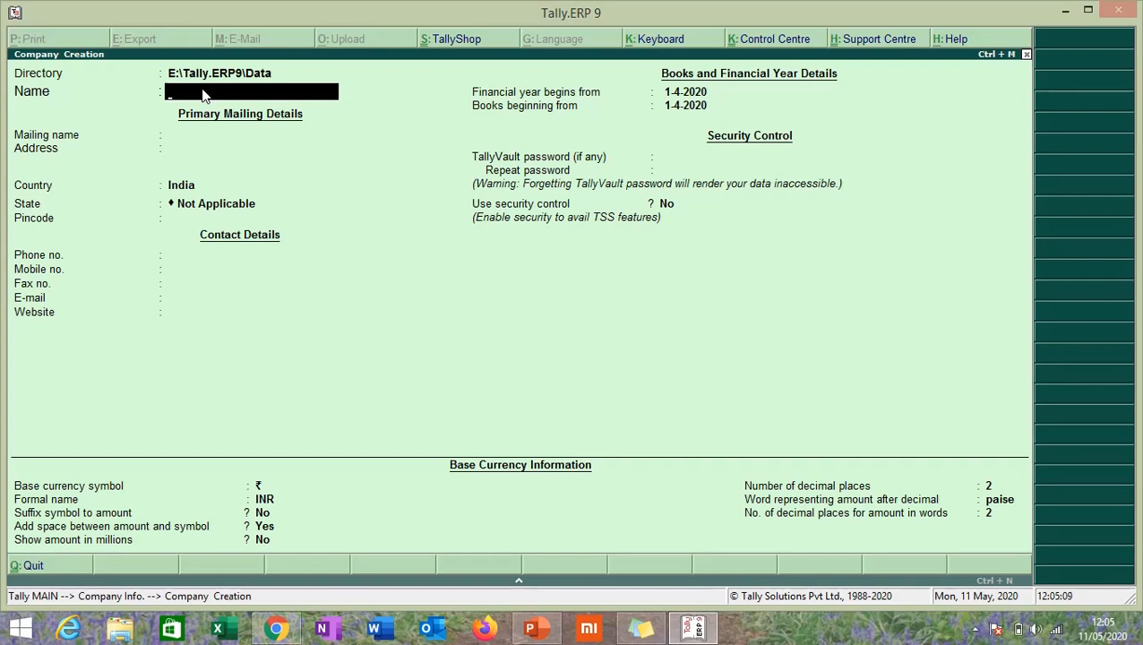
# Enter company name Gleam Future, its address line, country India and state Punjab
pyautogui.write('Glean')
pyautogui.write(' Future')
pyautogui.press('Return')
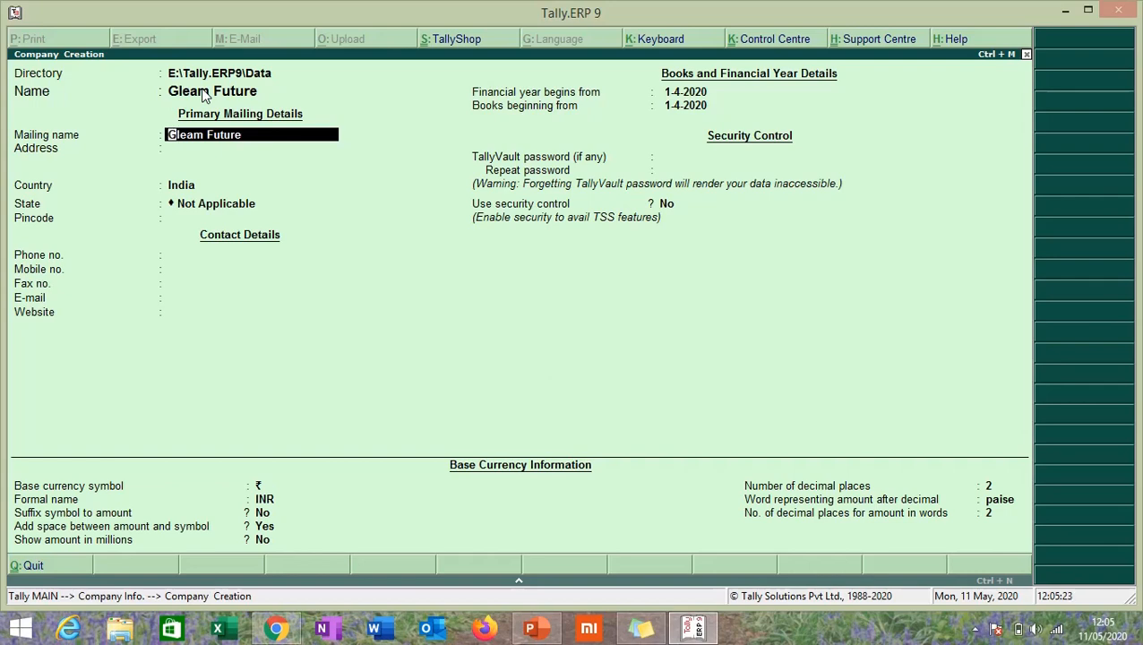
pyautogui.press('Return')
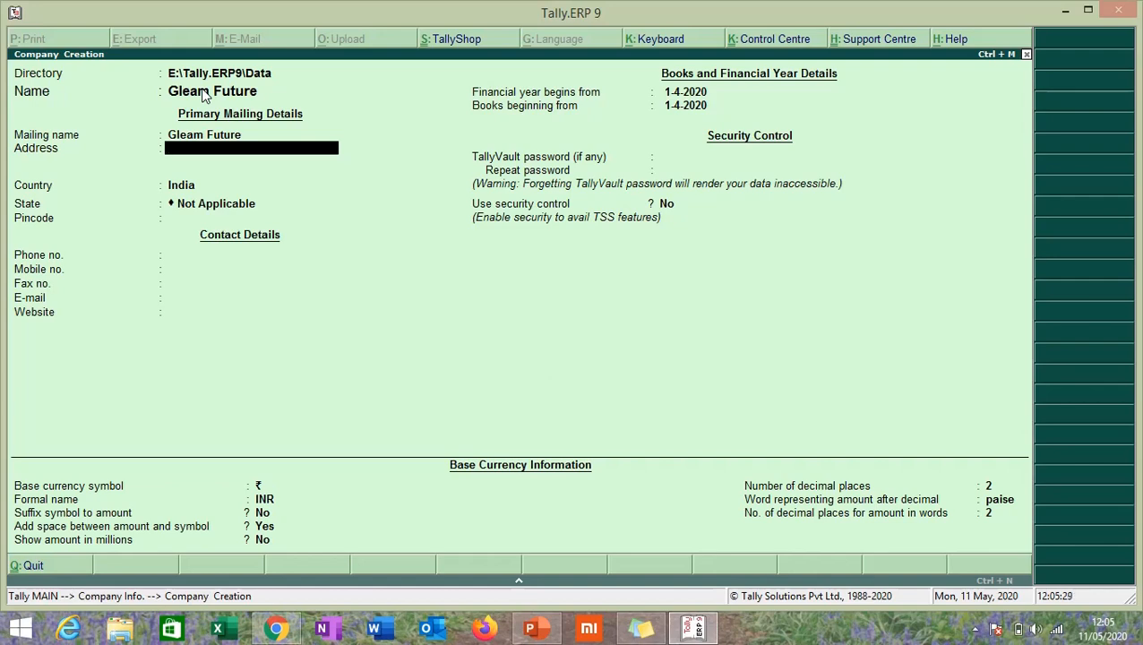
pyautogui.write('12')
pyautogui.press('BackSpace')
pyautogui.press('BackSpace')
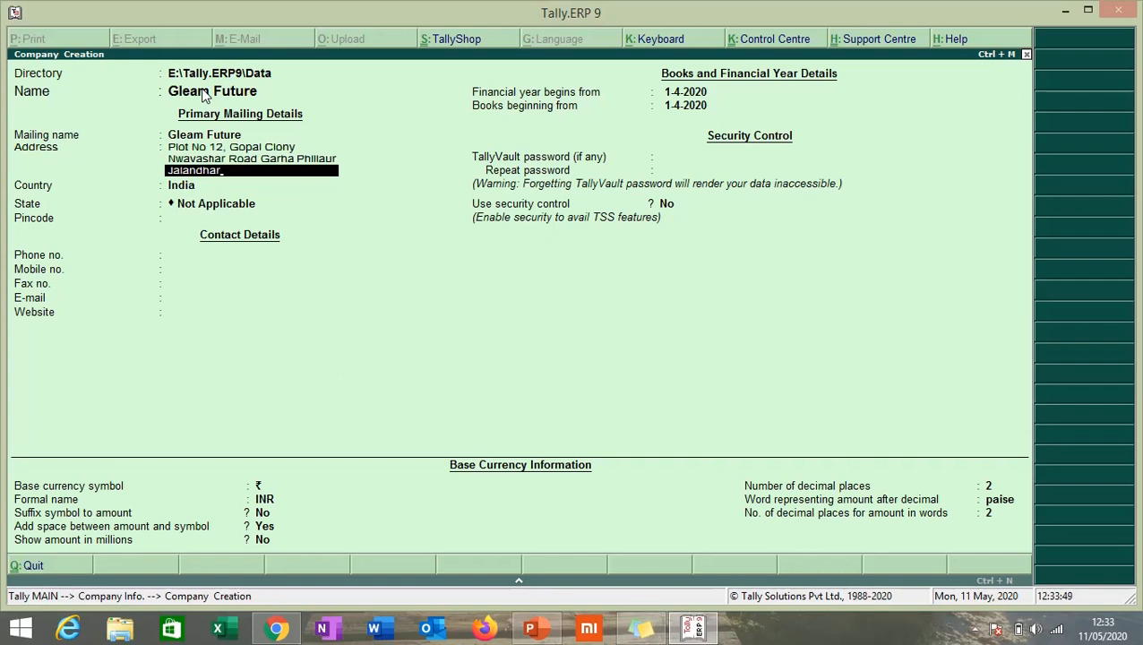
pyautogui.press('Return')
pyautogui.press('Return')
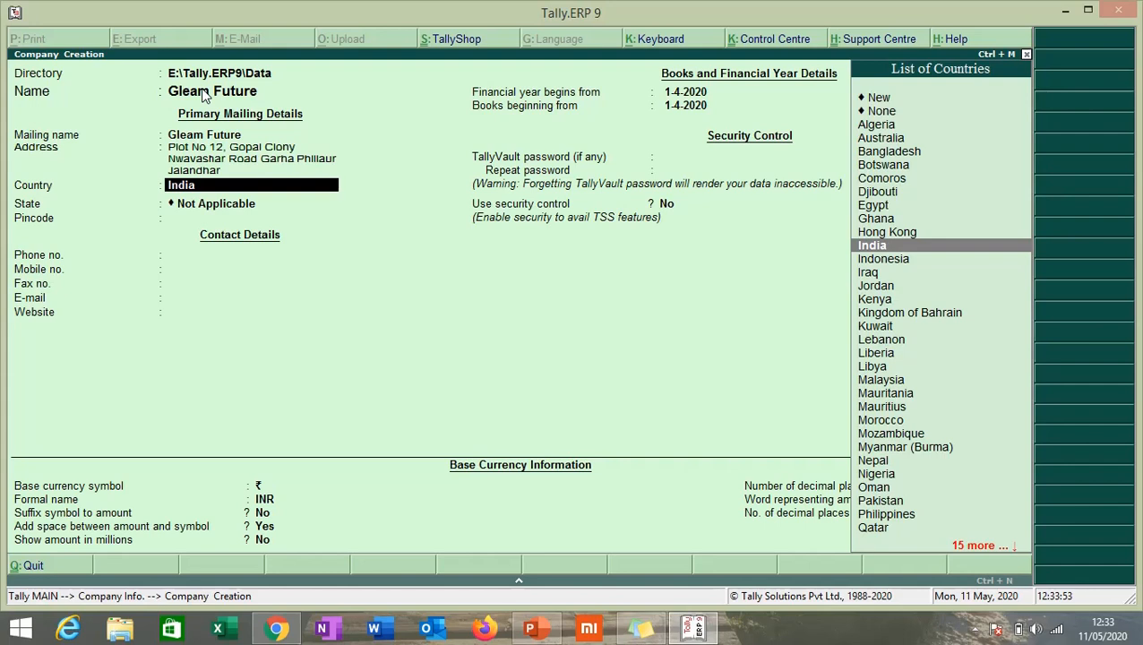
pyautogui.press('Return')
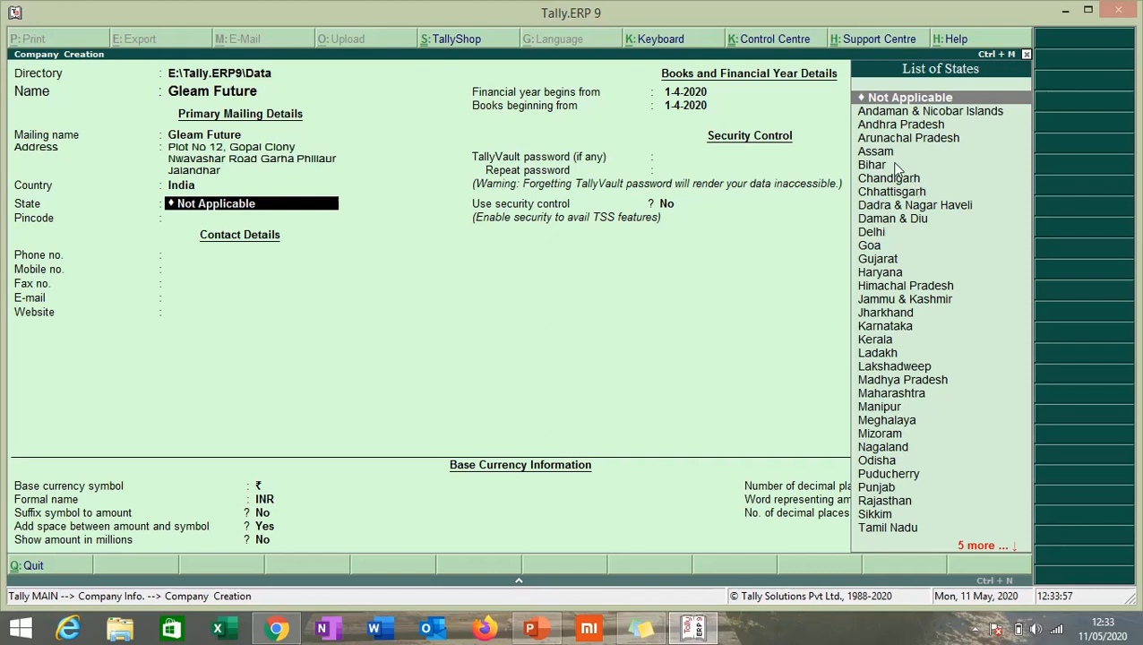
pyautogui.click(899, 207)
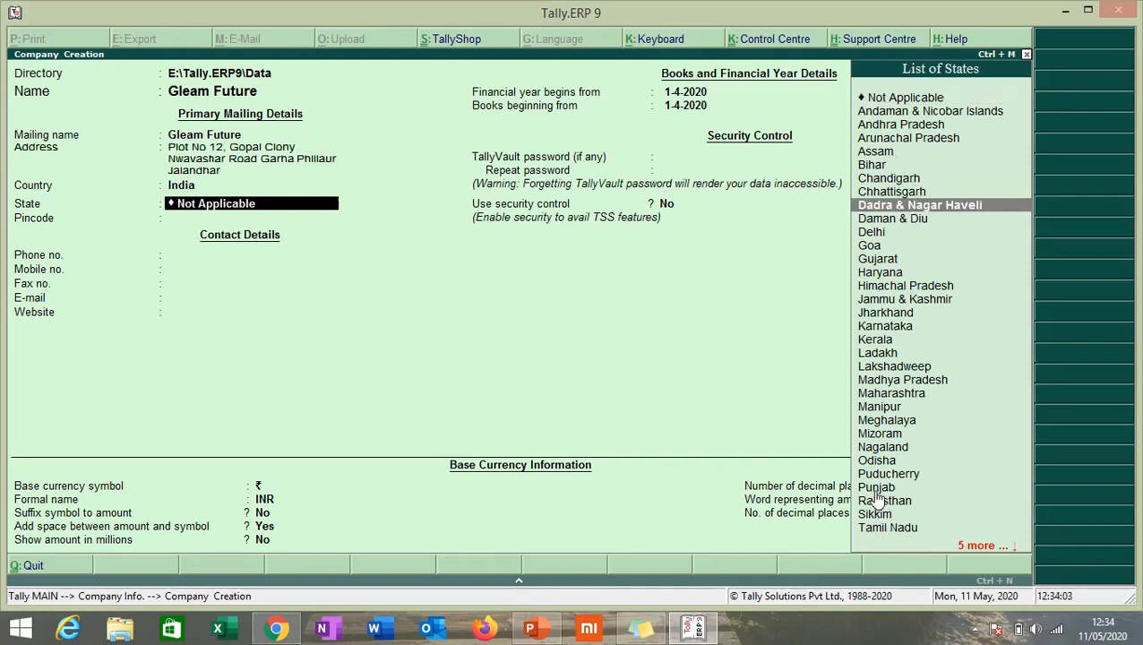
pyautogui.write('Pun')
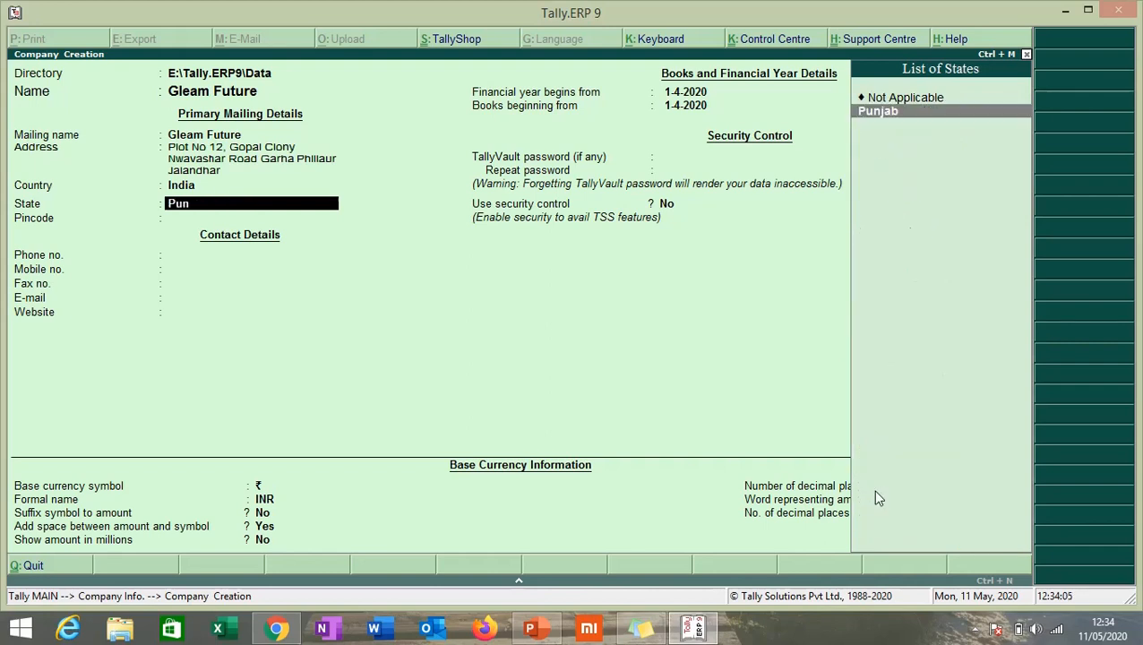
pyautogui.press('Return')
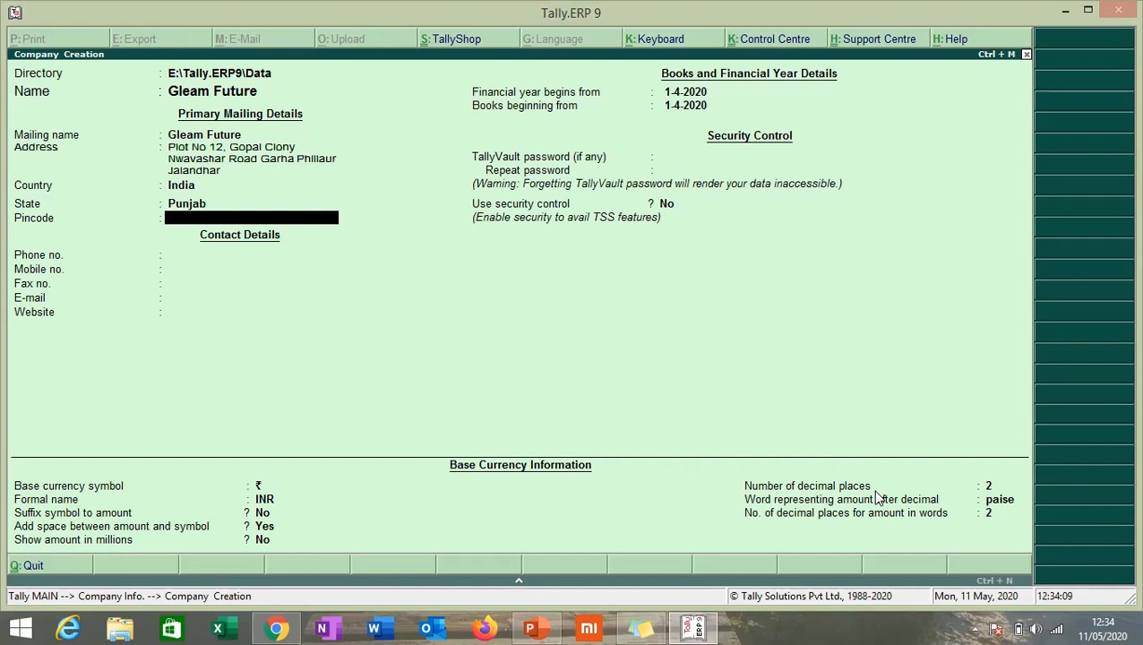
pyautogui.write('144410')
pyautogui.press('Return')
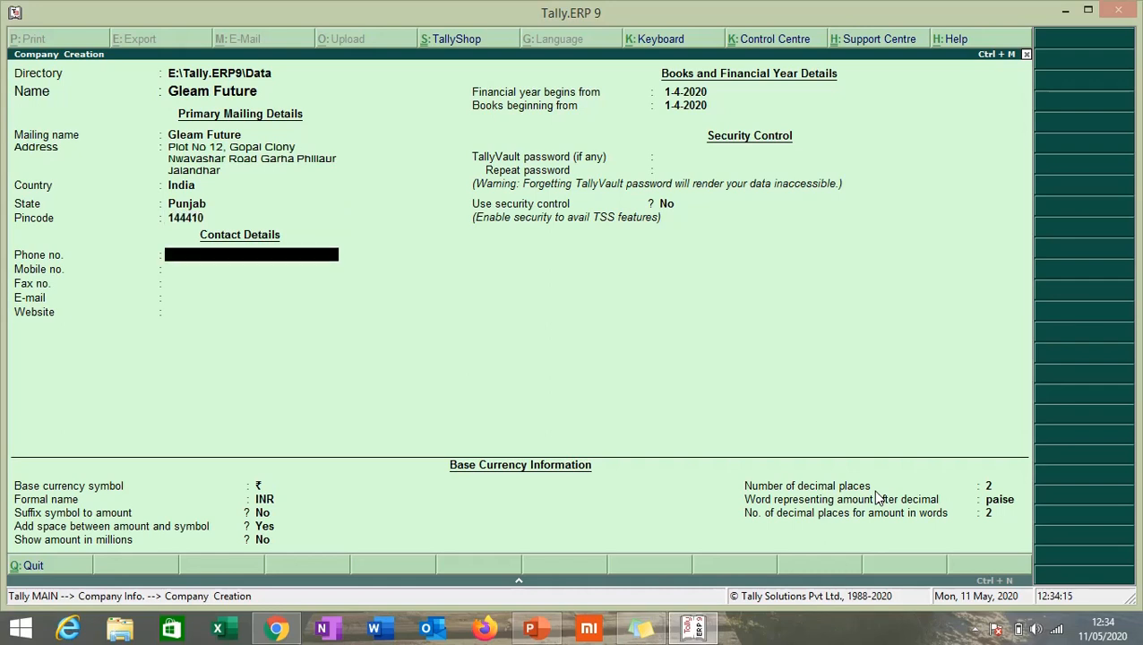
pyautogui.press('Return')
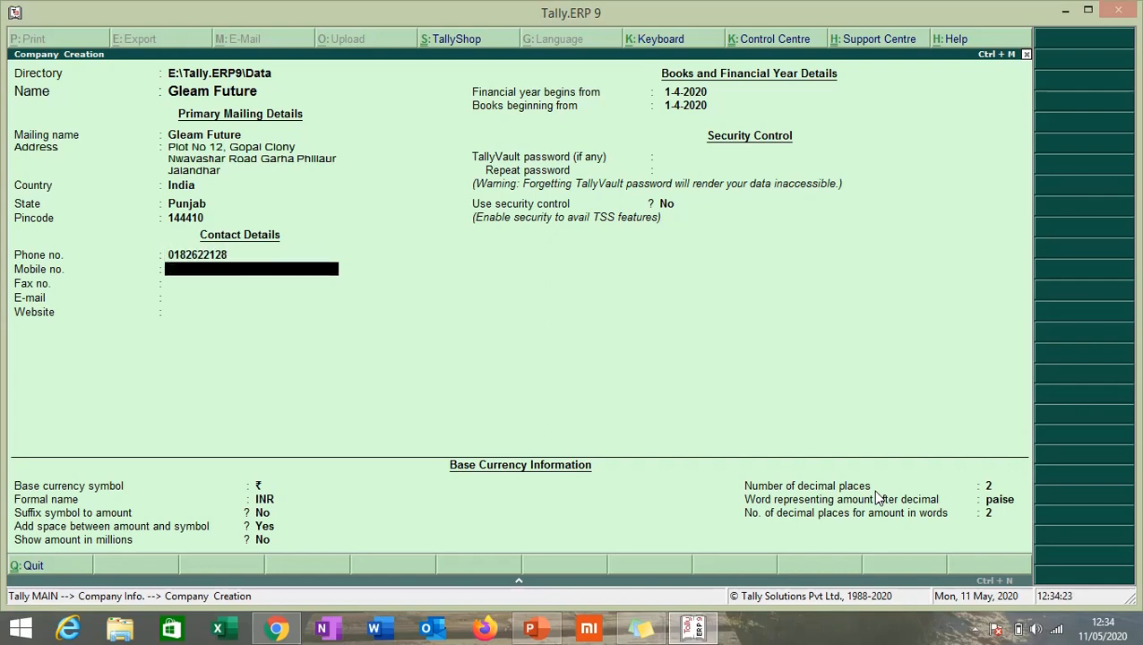
pyautogui.press('Return')
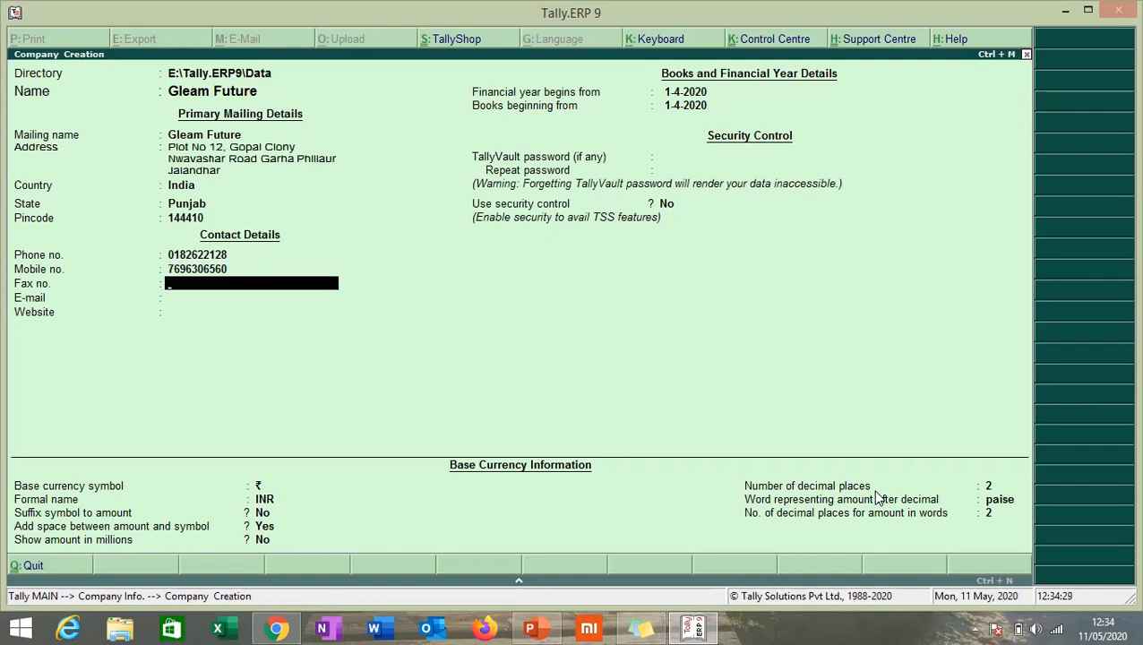
pyautogui.press('Return')
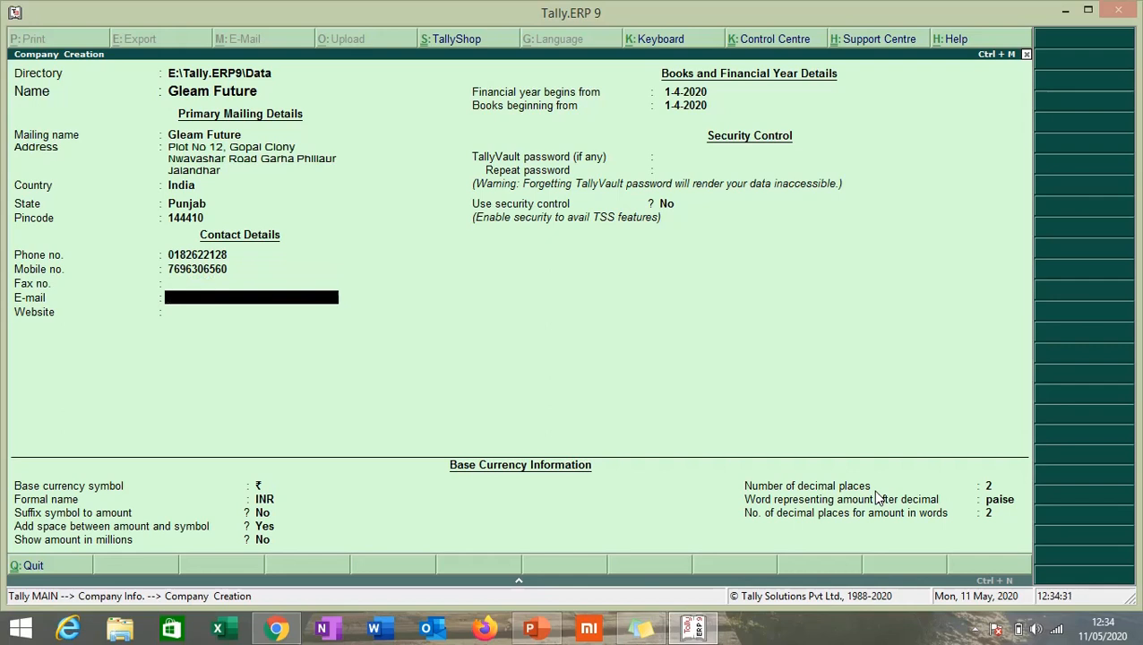
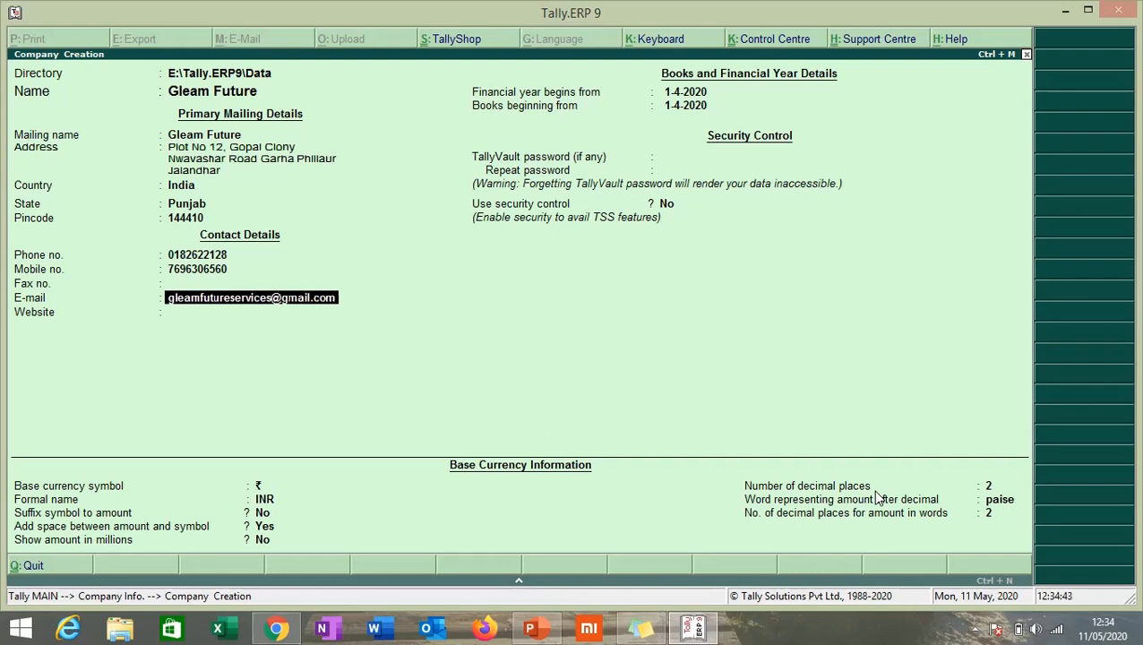
pyautogui.press('Return')
pyautogui.write('www')
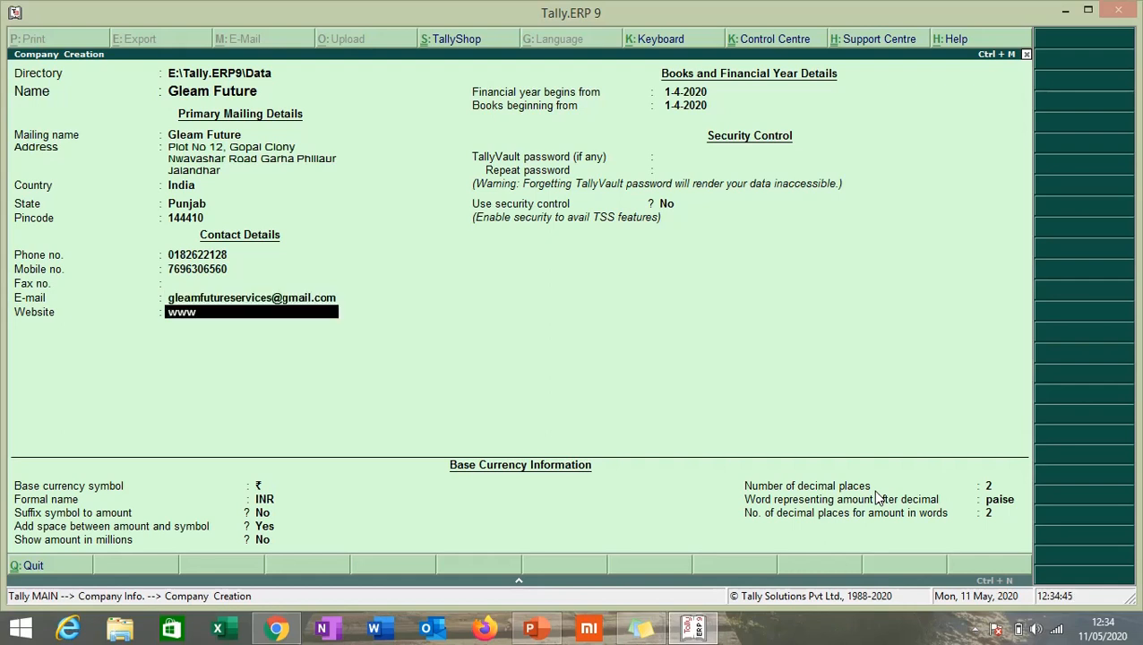
pyautogui.write('.gleamfuture.com')
pyautogui.press('Return')
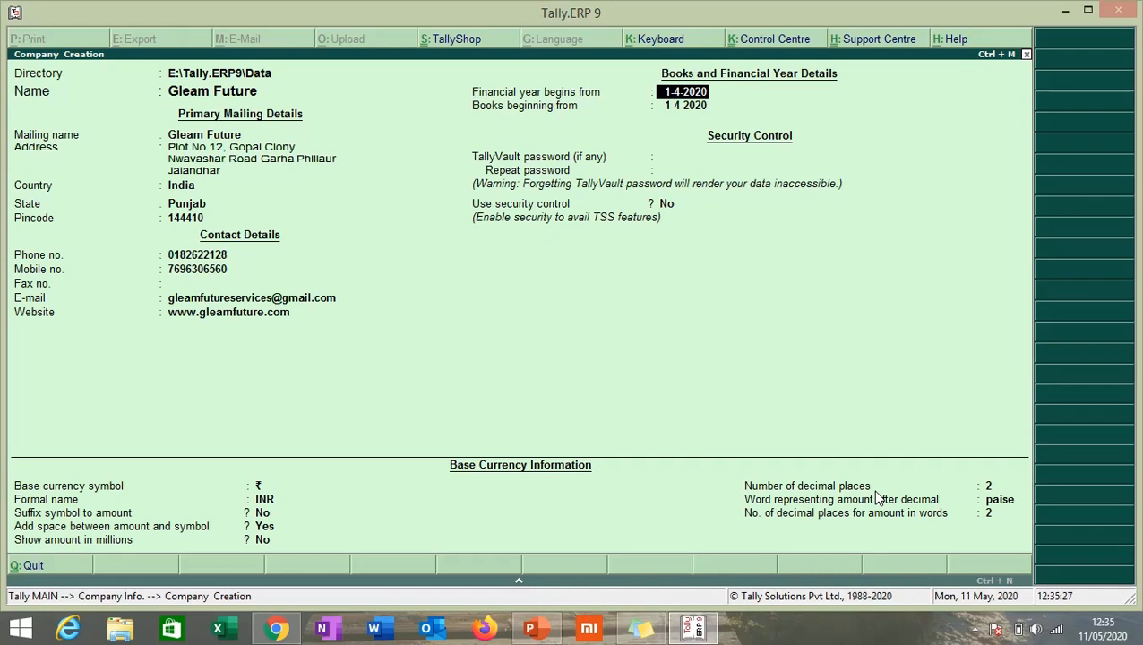
# Accept 1-4-2020 as the financial year start and books beginning date, leaving TallyVault password blank
pyautogui.press('Return')
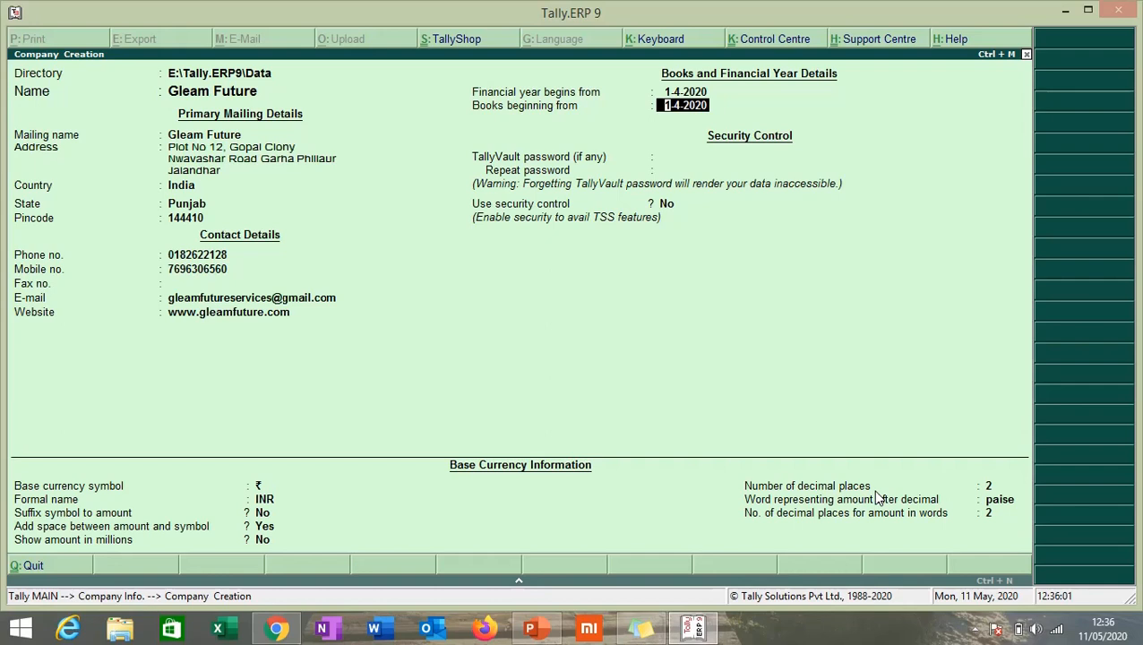
pyautogui.press('Return')
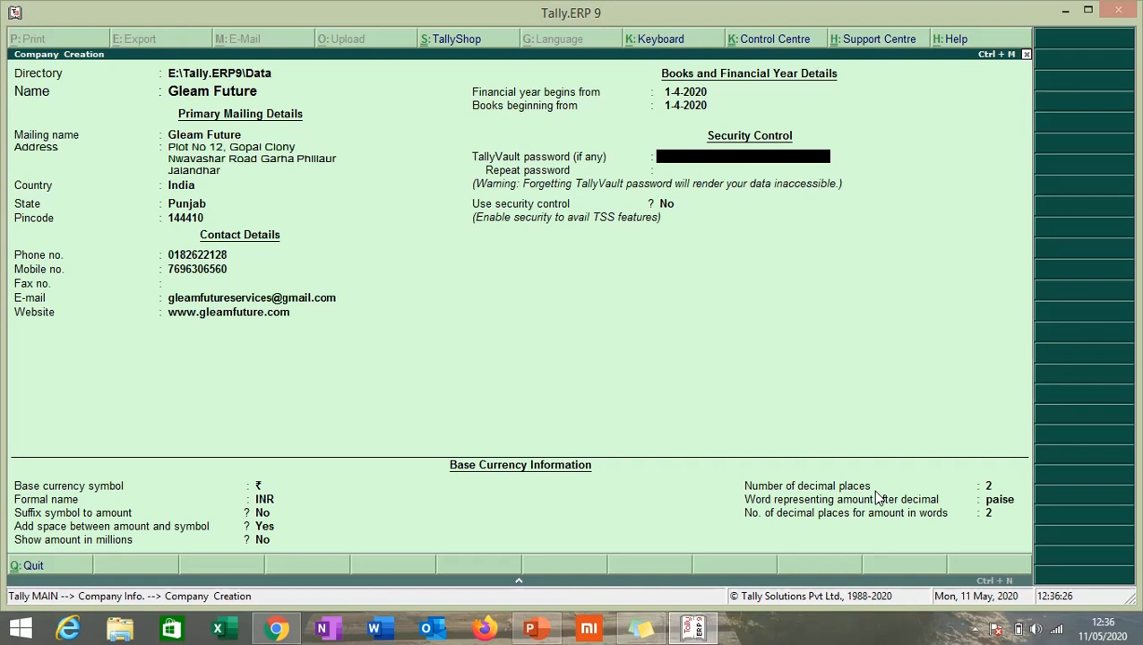
pyautogui.press('Return')
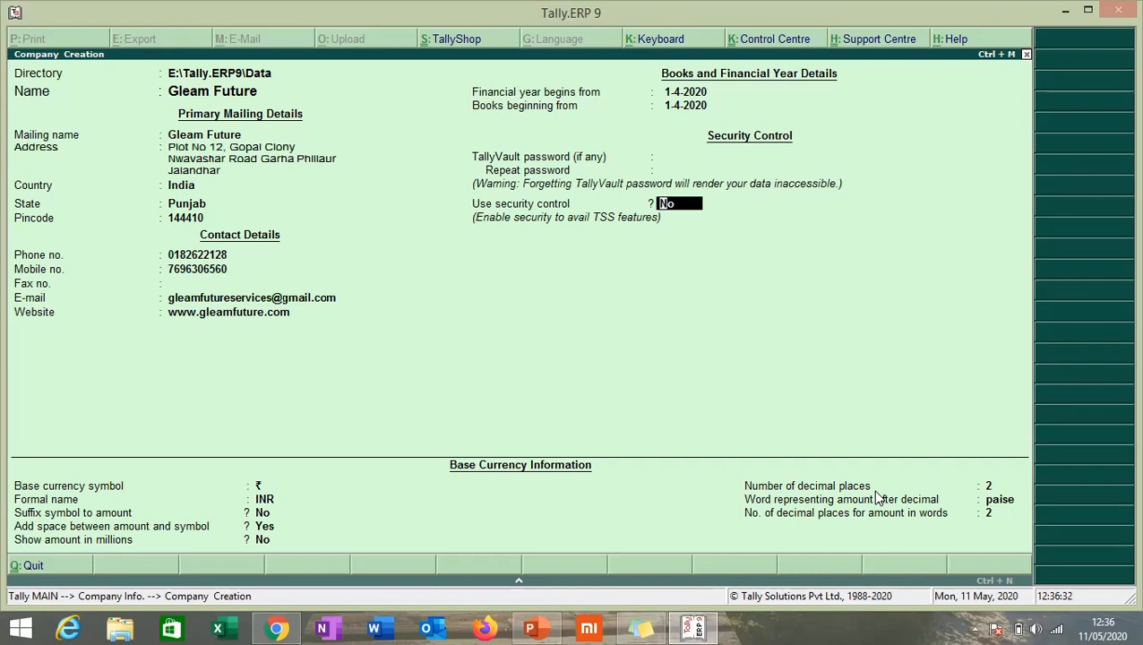
# Set Use security control to No after briefly switching it to Yes
pyautogui.write('y')
pyautogui.press('Return')
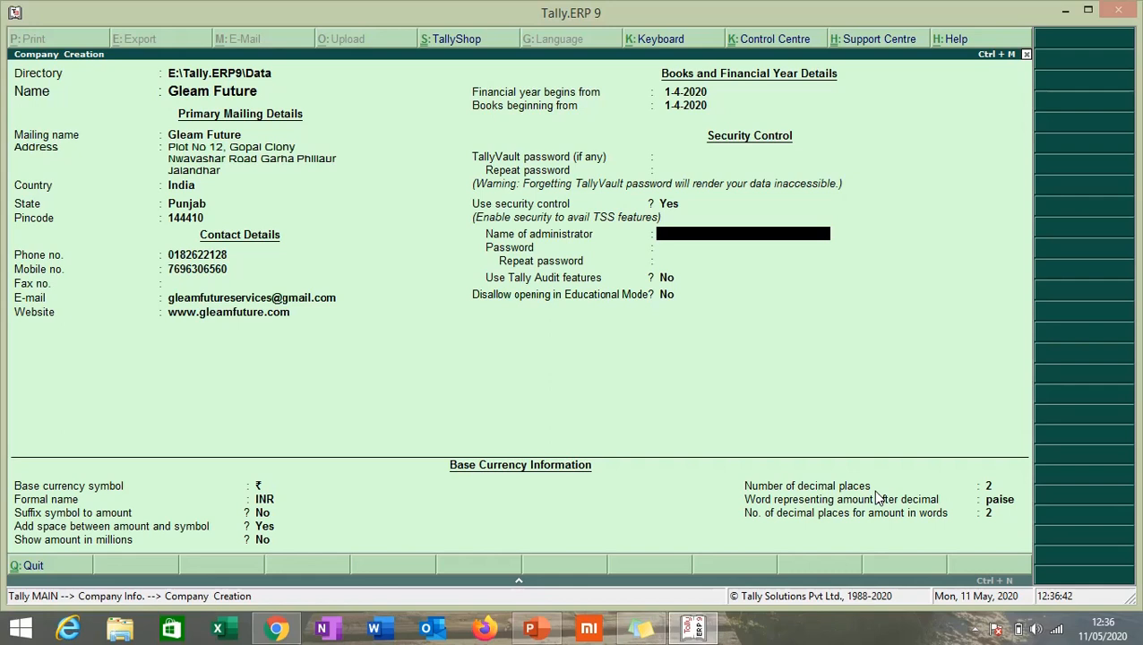
pyautogui.press('BackSpace')
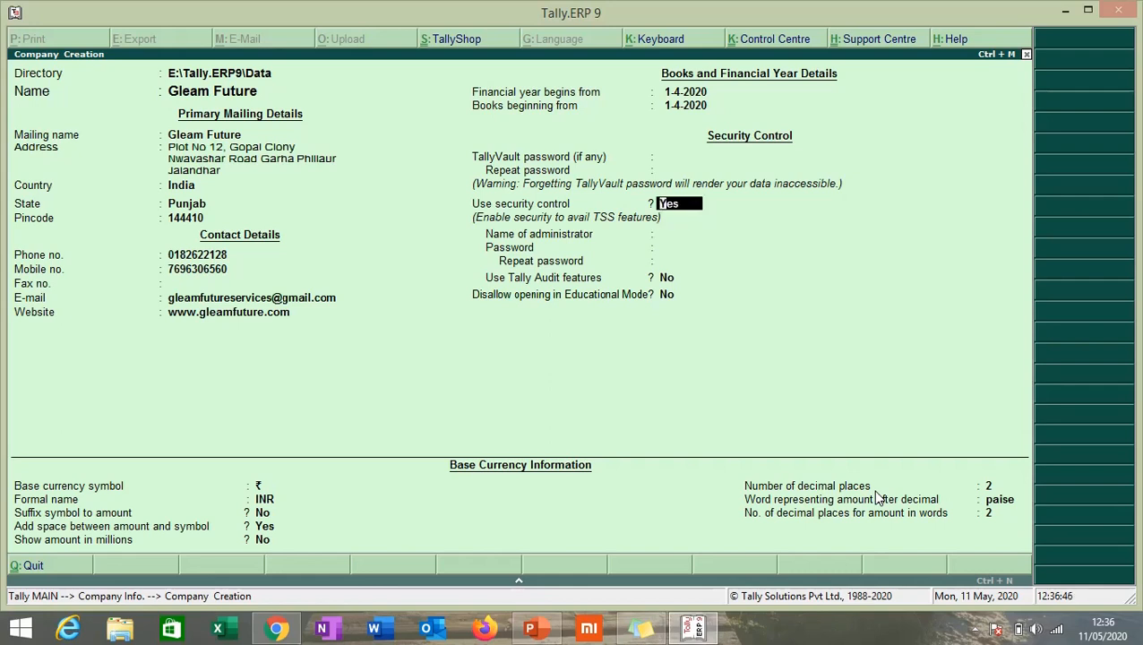
pyautogui.write('n')
pyautogui.press('Return')
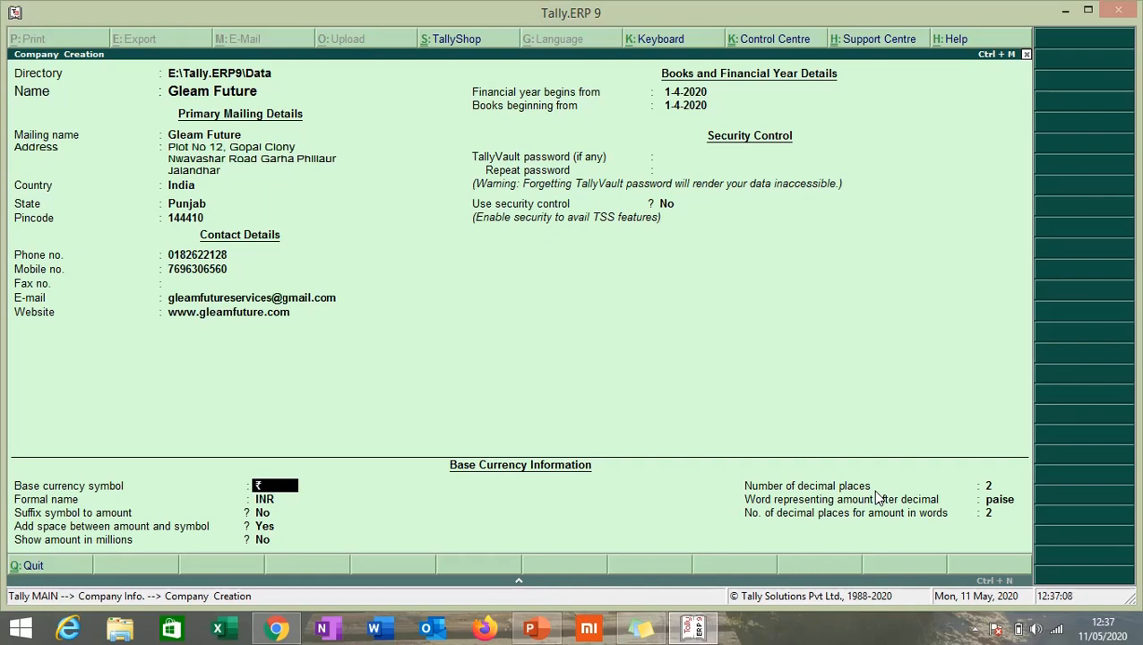
# Accept the ₹/INR base currency defaults and confirm Yes to create Gleam Future
pyautogui.press('Return')
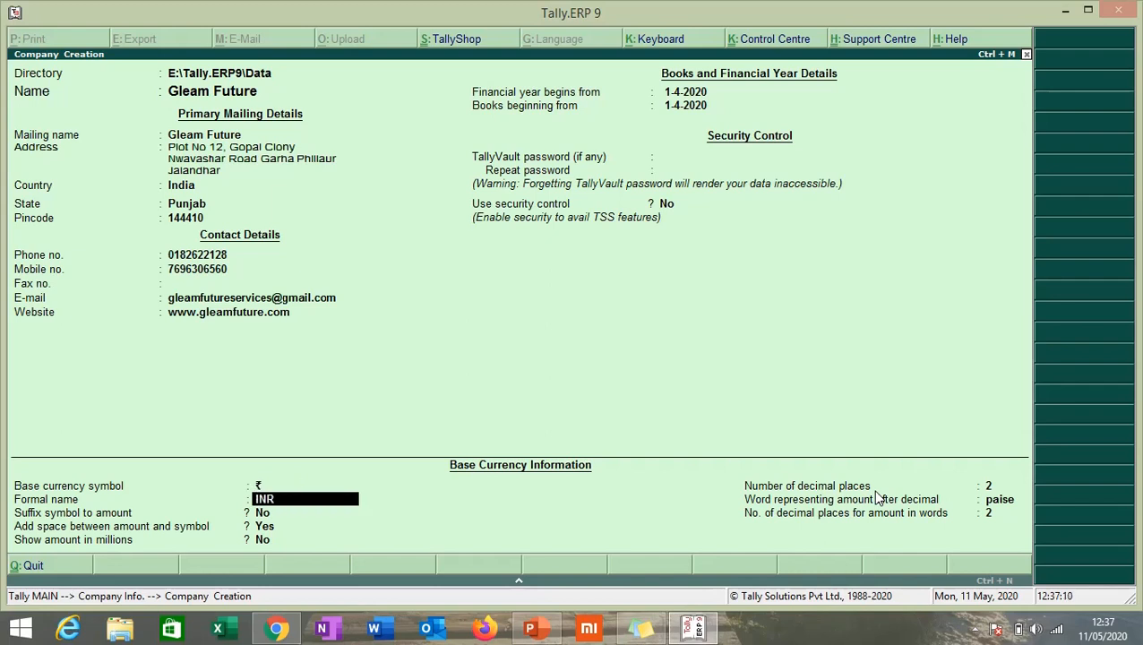
pyautogui.press('Return')
pyautogui.press('Return')
pyautogui.press('Return')
pyautogui.press('Return')
pyautogui.press('Return')
pyautogui.press('Return')
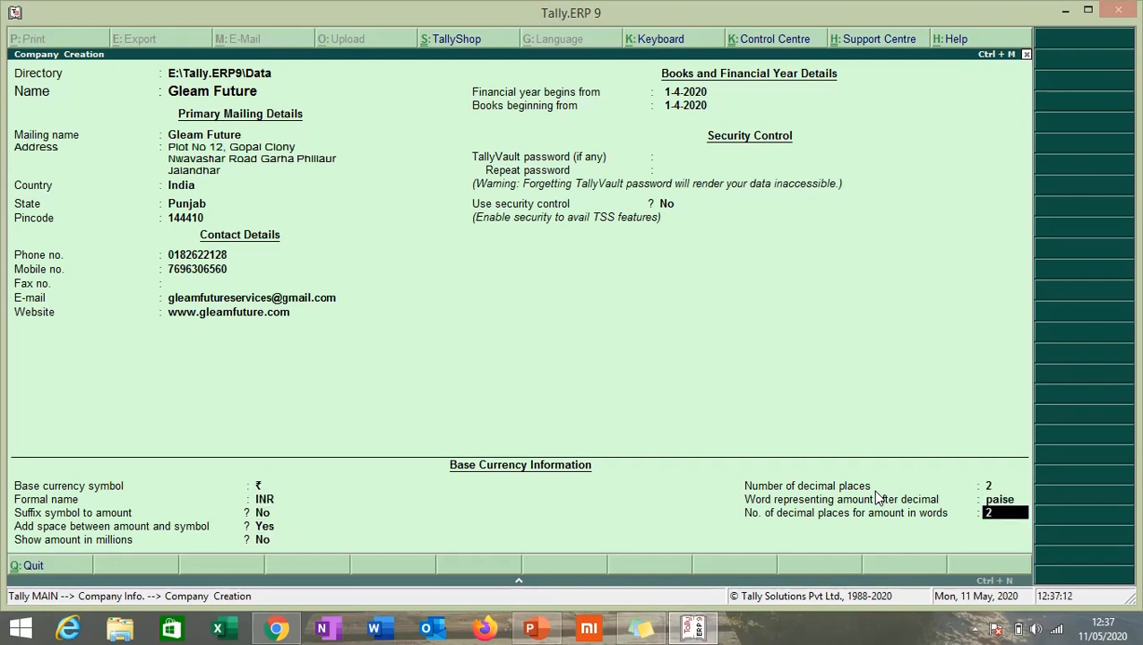
pyautogui.press('Return')
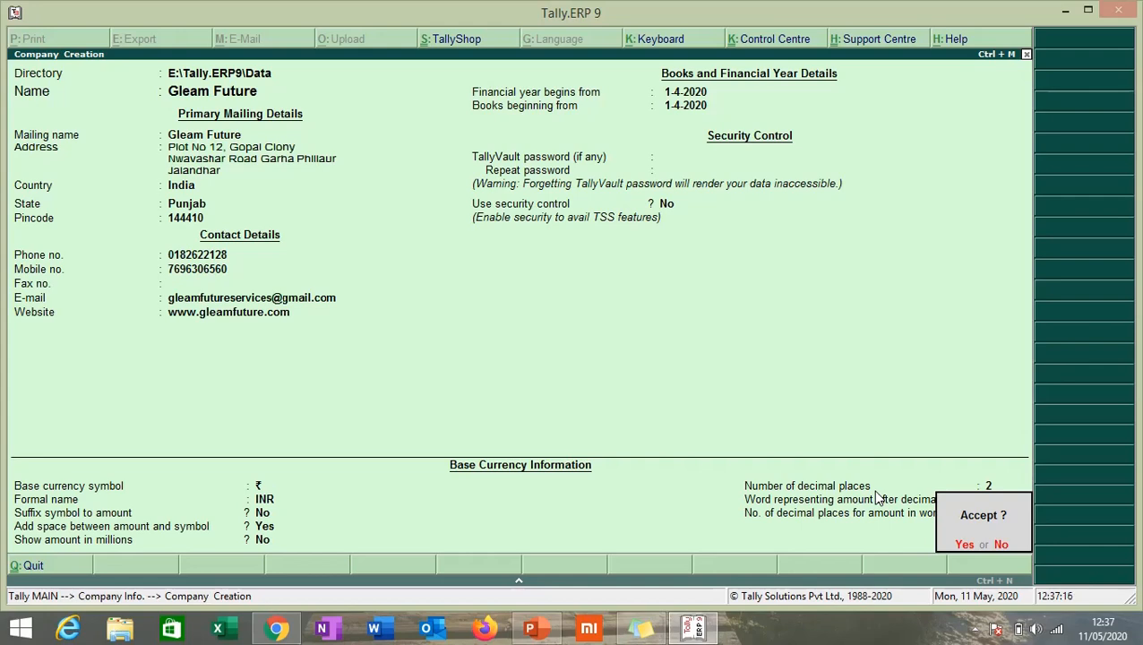
pyautogui.press('Return')
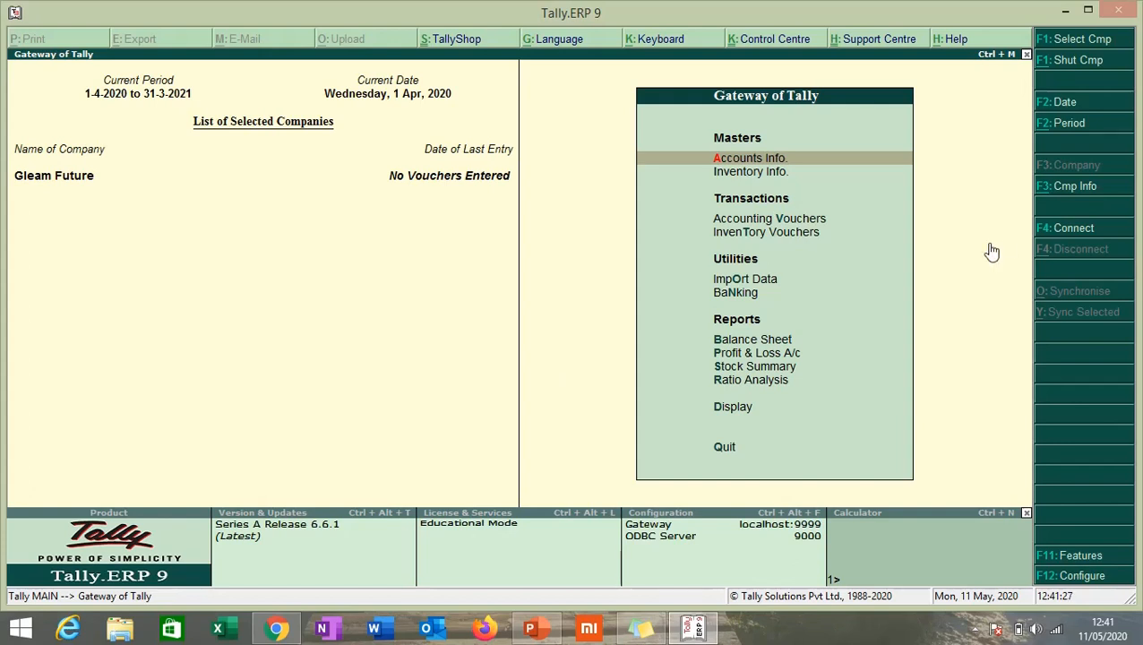
pyautogui.click(1057, 189)
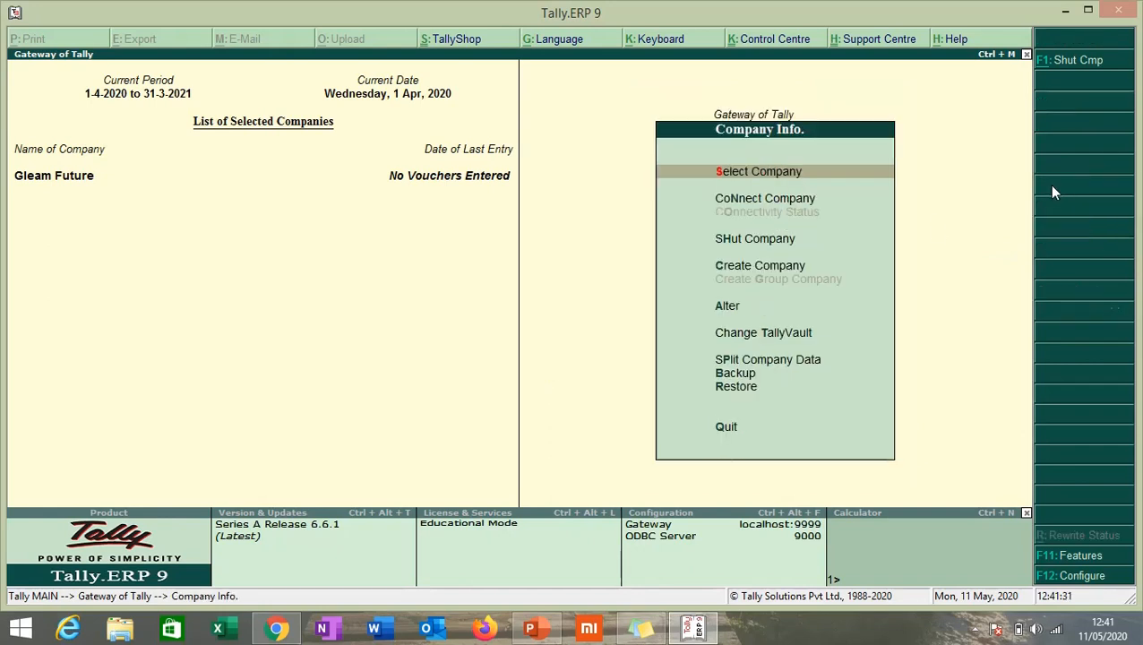
pyautogui.click(727, 309)
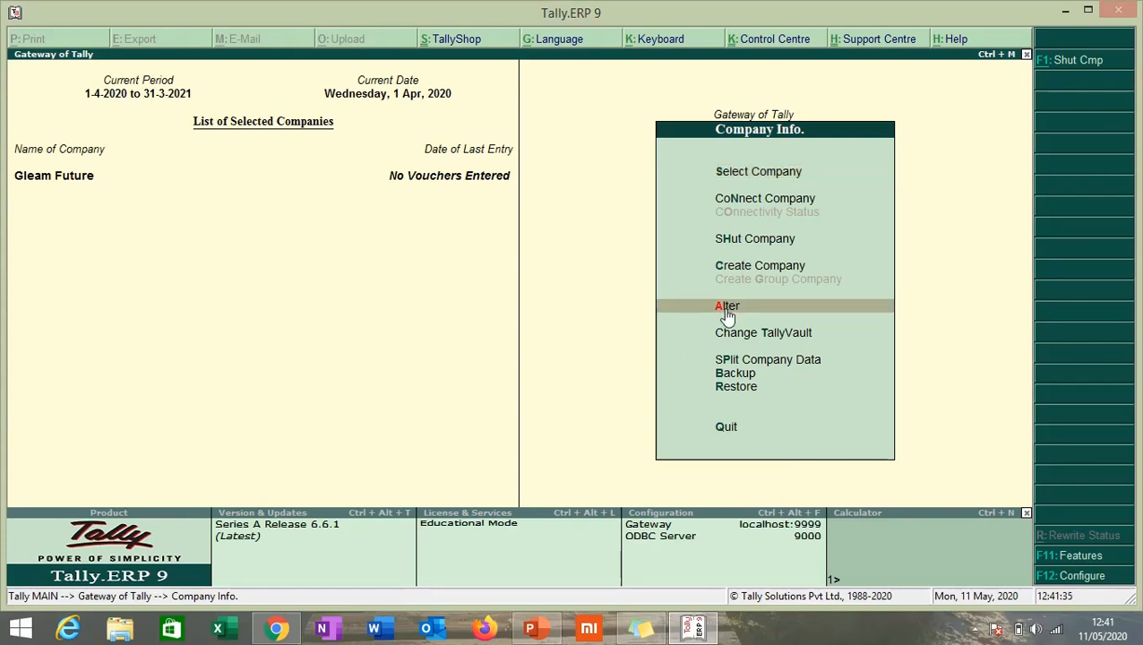
pyautogui.click(726, 307)
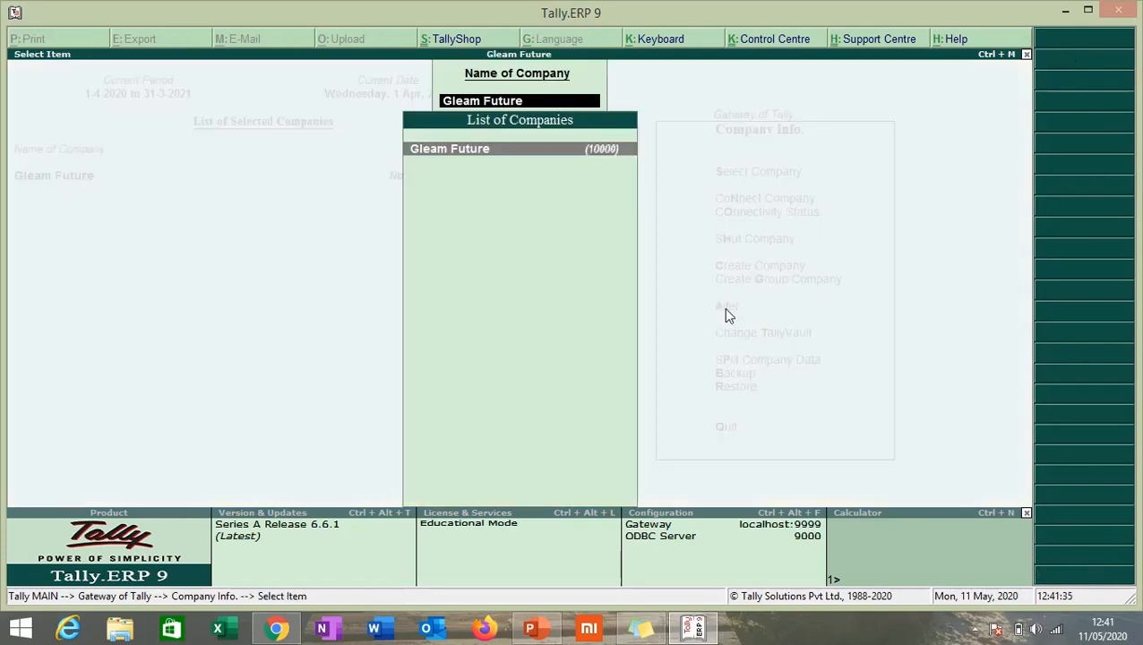
pyautogui.click(457, 157)
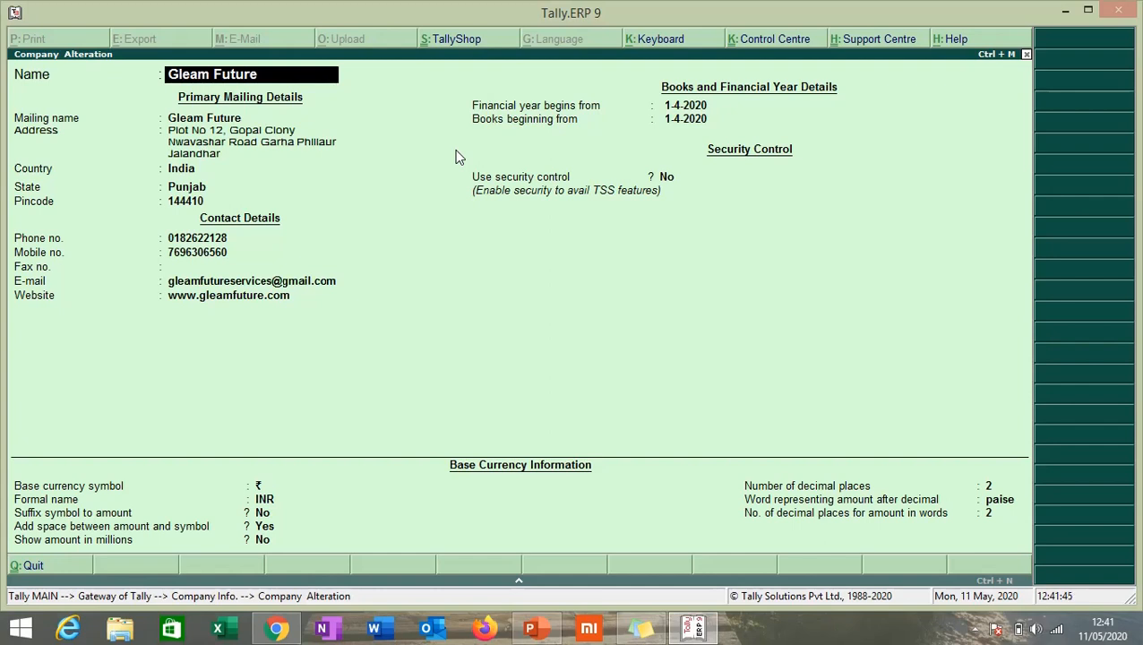
pyautogui.press('Return')
pyautogui.press('Return')
pyautogui.press('Return')
pyautogui.press('Return')
pyautogui.press('Return')
pyautogui.press('Return')
pyautogui.press('Return')
pyautogui.press('Return')
pyautogui.press('Return')
pyautogui.press('Return')
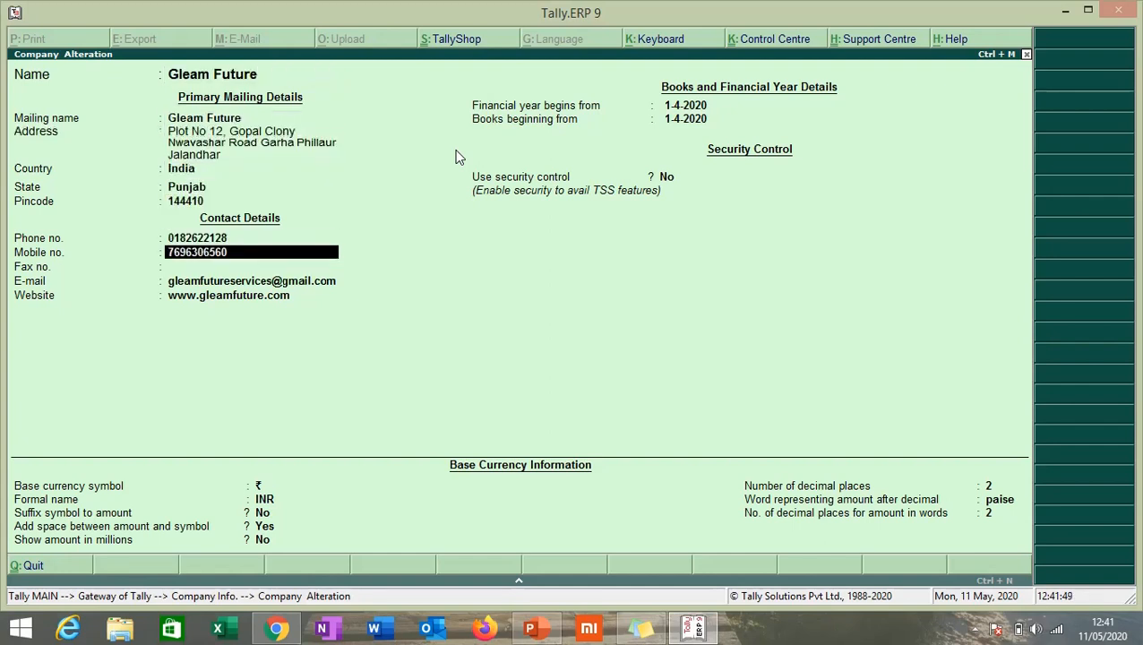
pyautogui.press('Return')
pyautogui.press('Return')
pyautogui.press('Return')
pyautogui.press('Return')
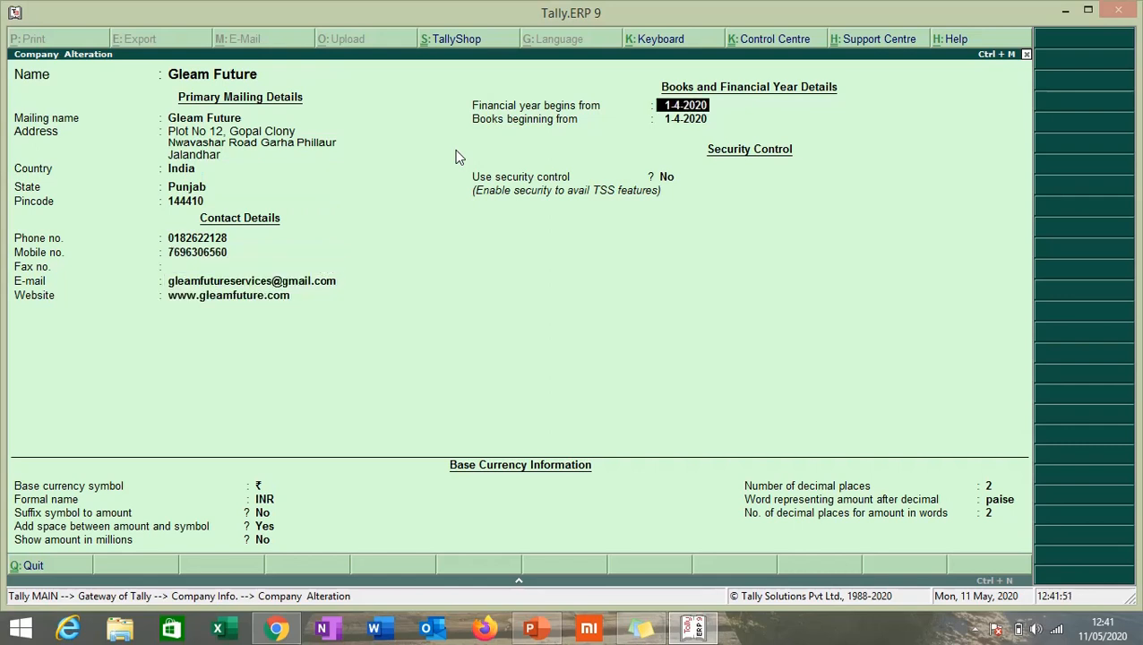
pyautogui.press('Return')
pyautogui.press('Return')
pyautogui.press('Return')
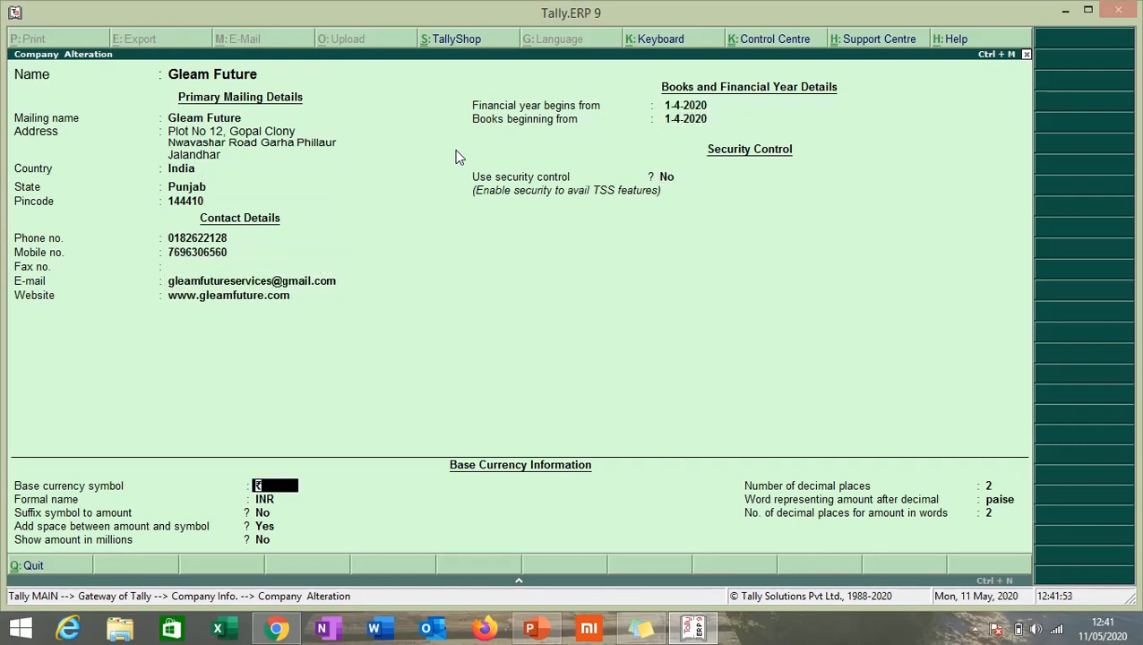
pyautogui.press('Return')
pyautogui.press('Return')
pyautogui.press('Return')
pyautogui.press('Return')
pyautogui.press('Return')
pyautogui.press('Return')
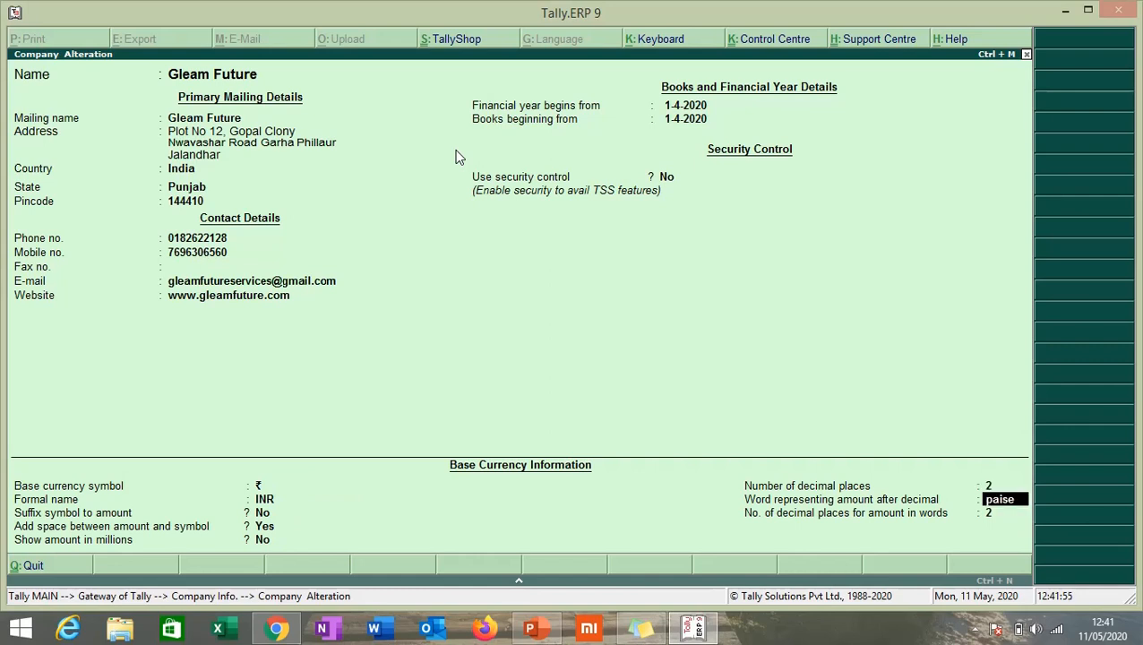
pyautogui.press('Return')
pyautogui.press('Return')
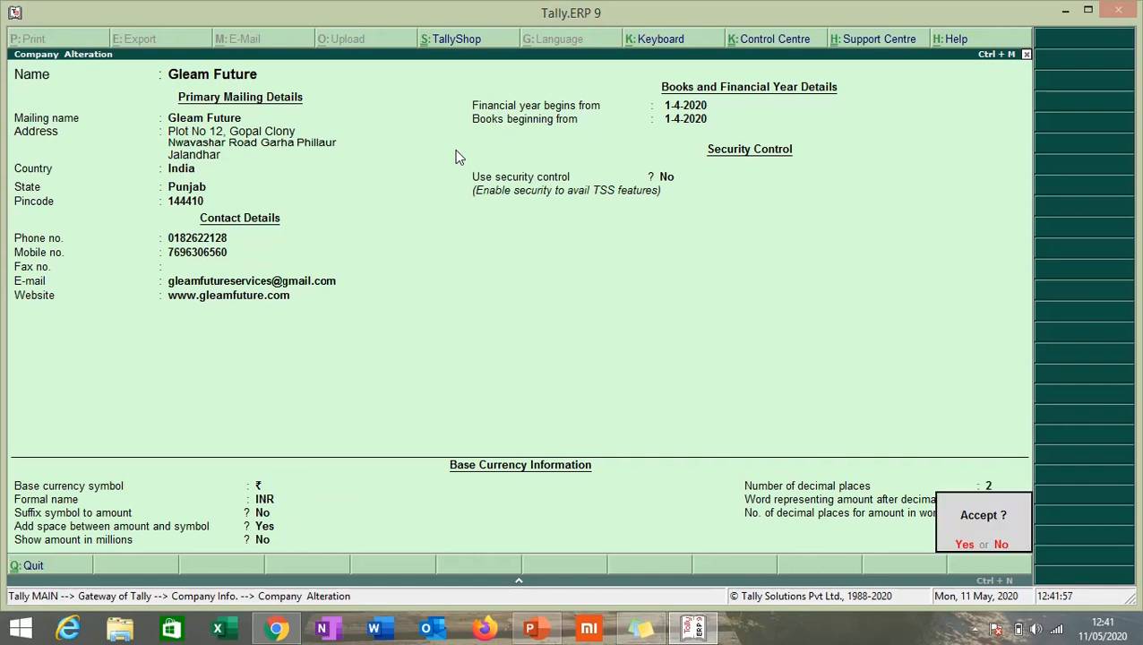
pyautogui.press('Return')
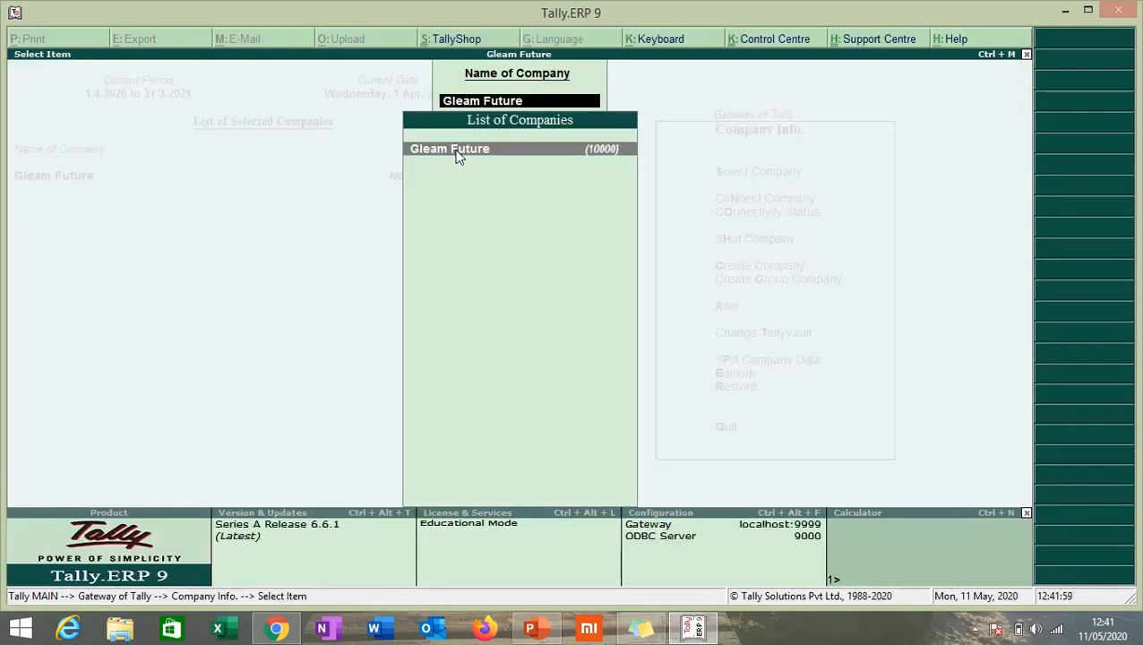
pyautogui.press('Return')
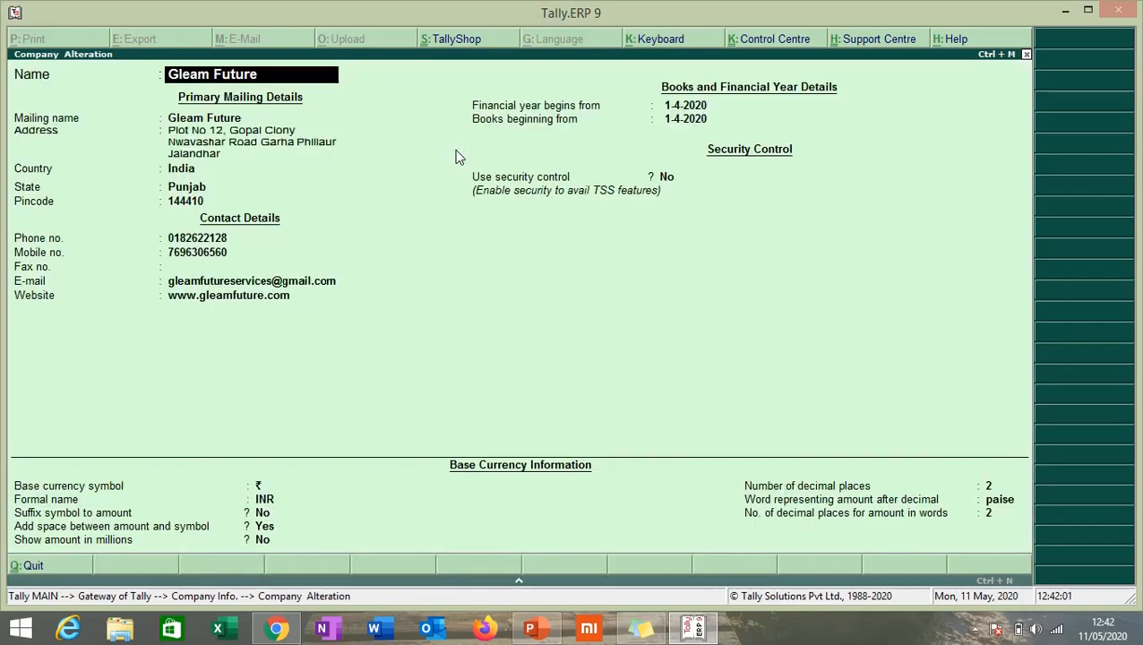
pyautogui.press('Return')
pyautogui.press('Return')
pyautogui.press('Return')
pyautogui.press('Return')
pyautogui.press('Return')
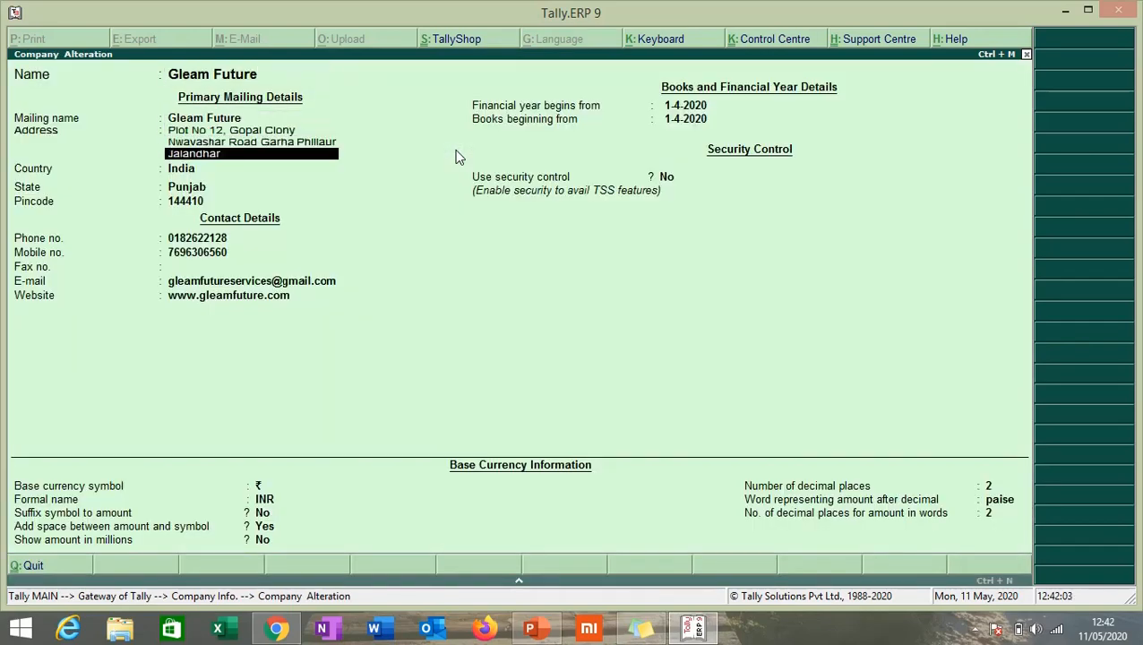
pyautogui.press('Escape')
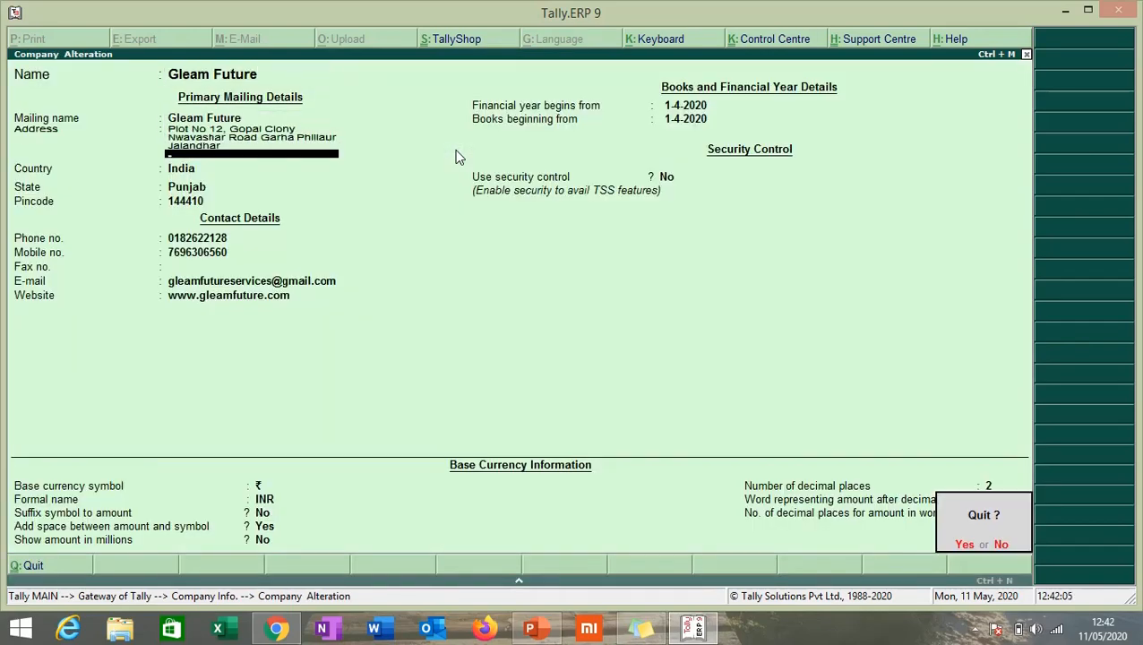
pyautogui.press('y')
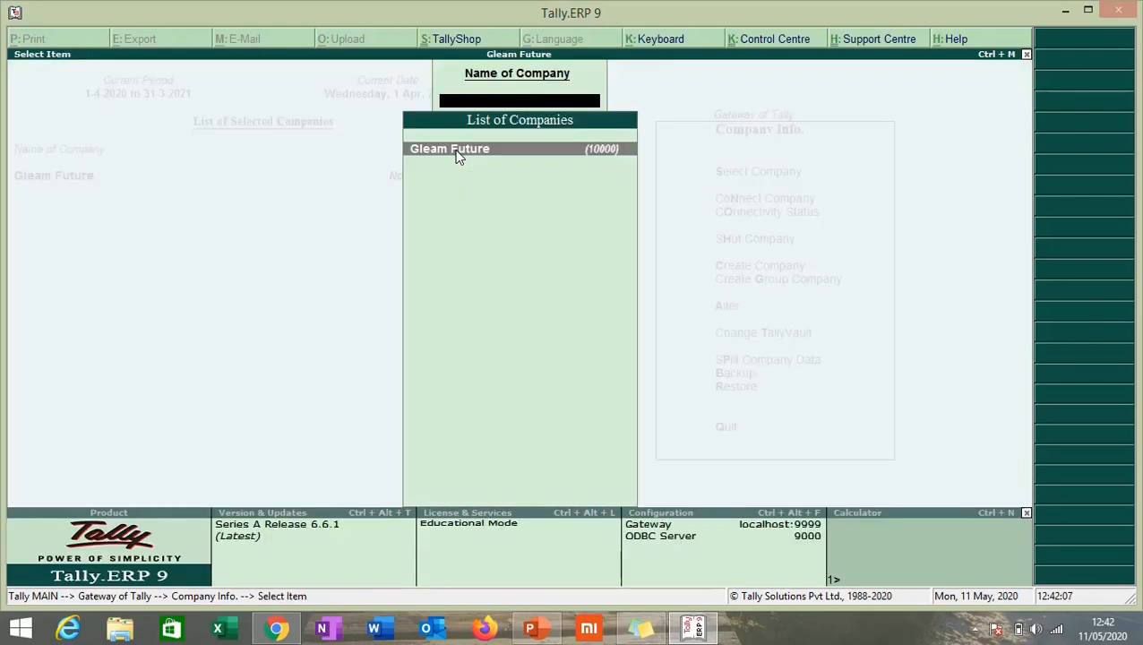
pyautogui.press('Escape')
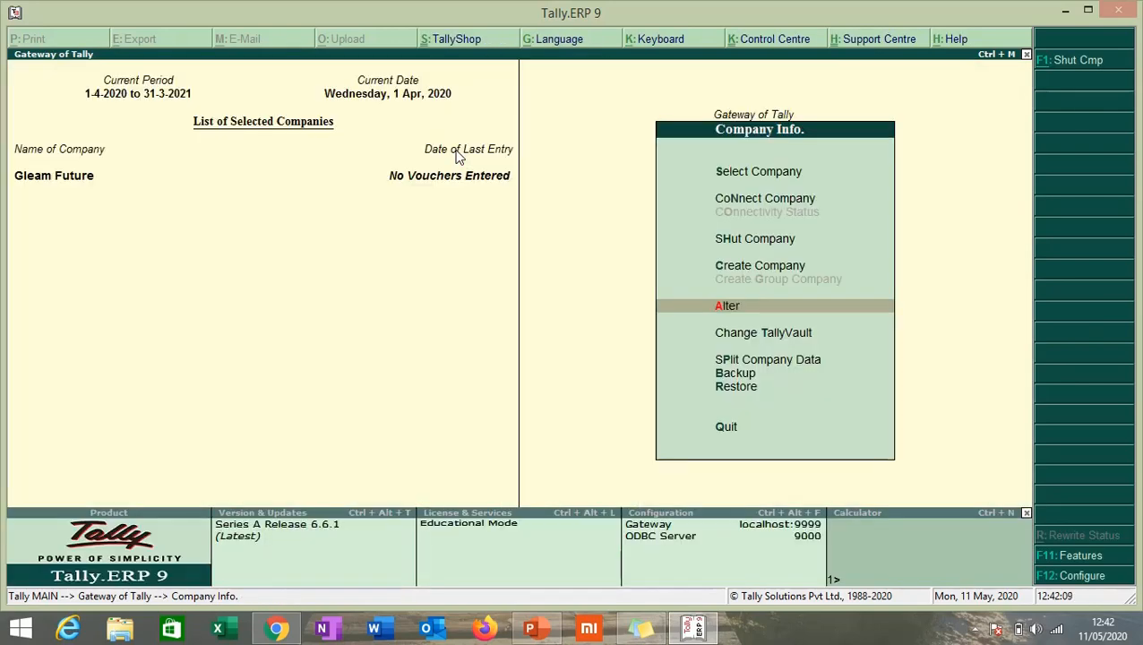
pyautogui.press('Escape')
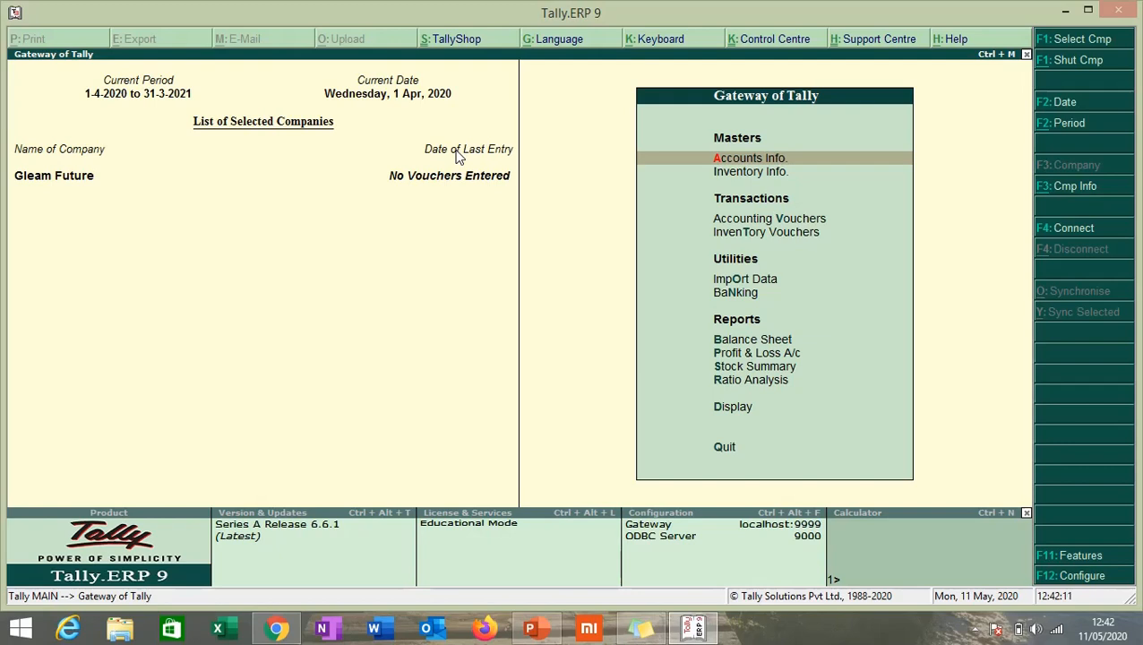